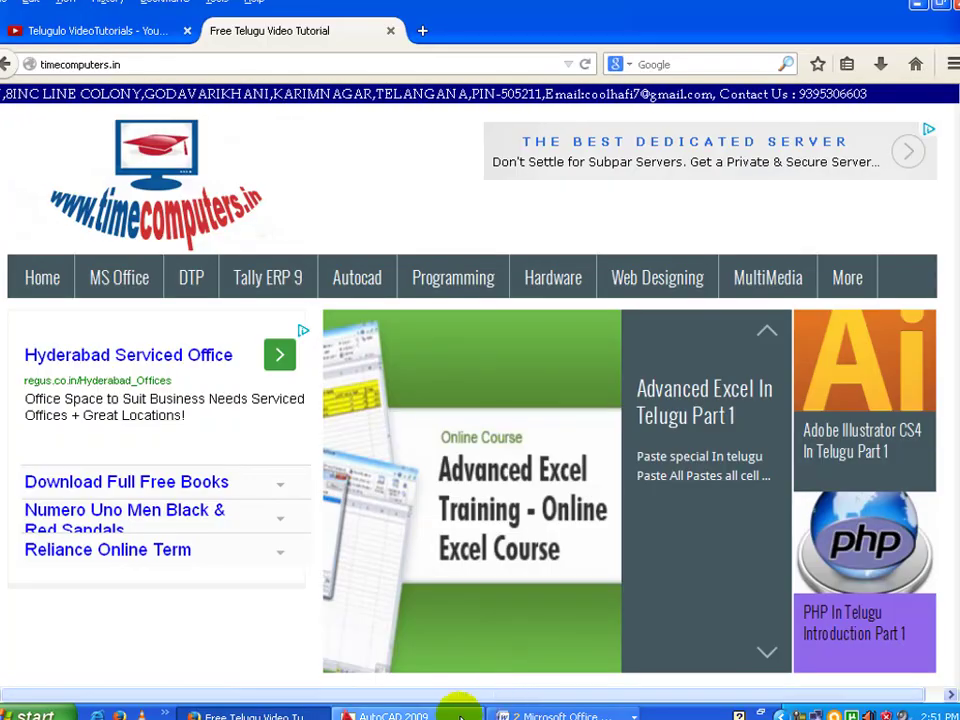
Bring AutoCAD 2009's blank Drawing1.dwg to the front from the taskbar
{"action": "left_click", "coordinate": [450, 715]}
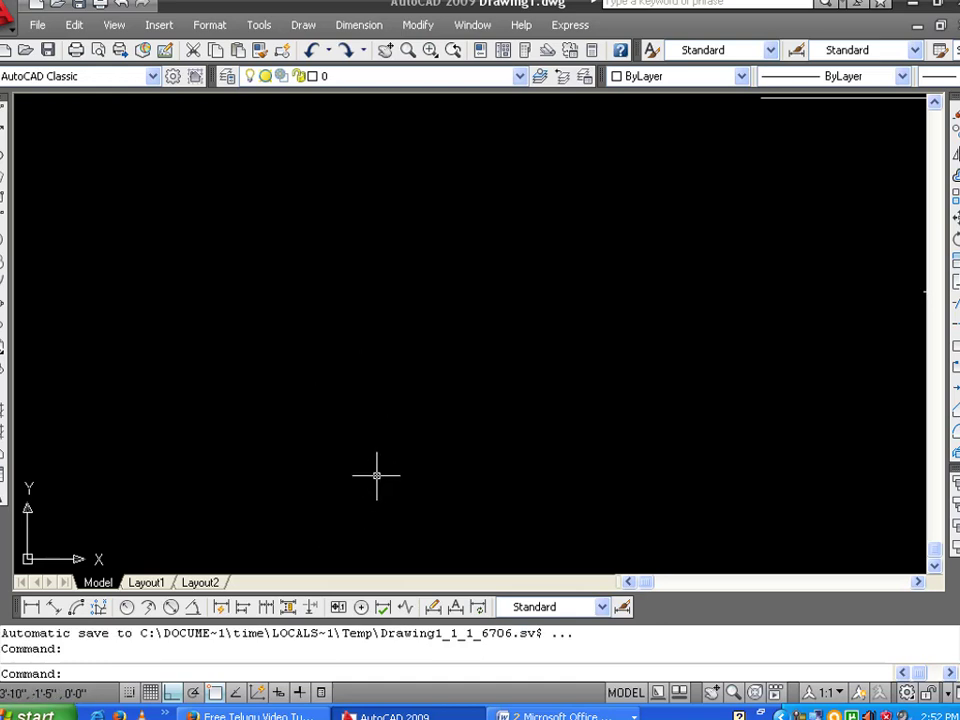
Switch to Word's Document1, showing 24 x 45 with the X and y arrows
{"action": "left_click", "coordinate": [550, 714]}
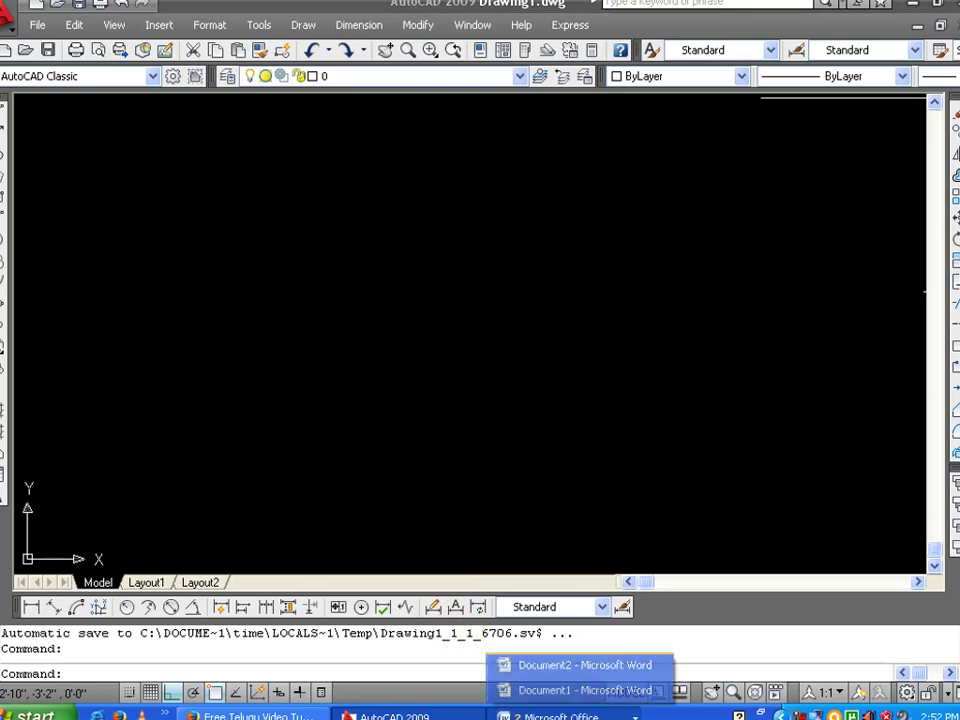
{"action": "left_click", "coordinate": [553, 710]}
{"action": "left_click", "coordinate": [553, 707]}
{"action": "left_click", "coordinate": [546, 688]}
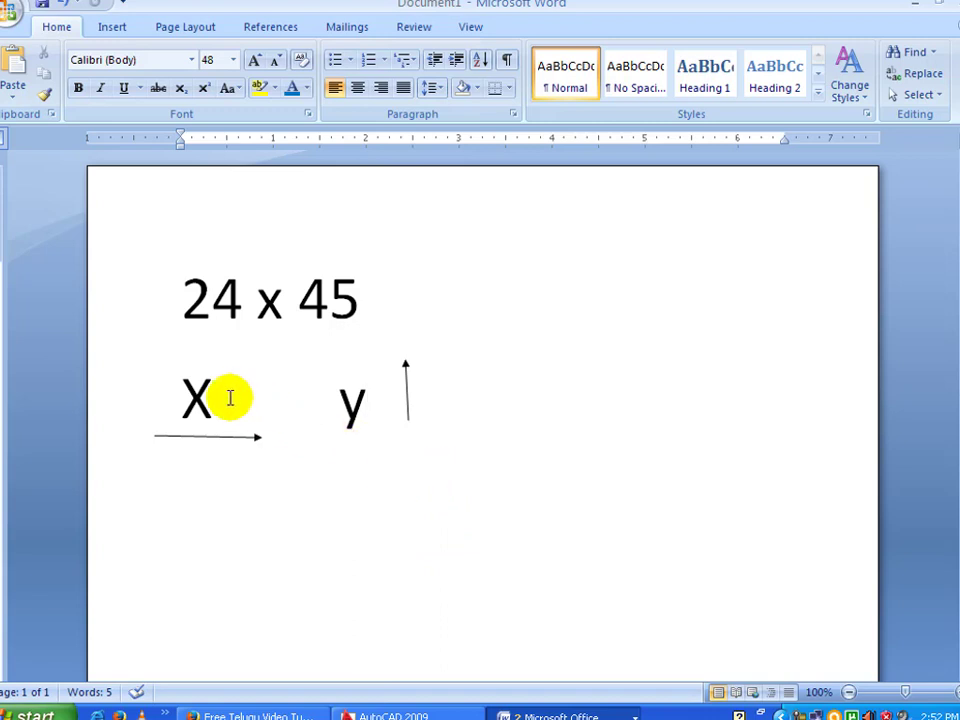
Draw a vertical line with Word's Line shape to the right of the y arrow
{"action": "left_click", "coordinate": [118, 28]}
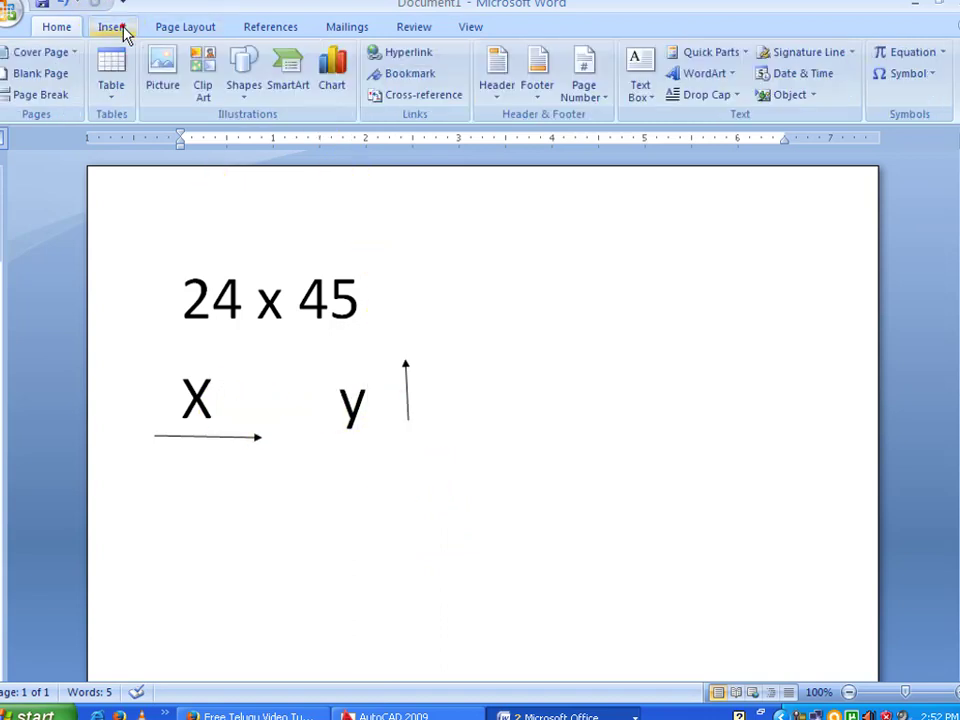
{"action": "left_click", "coordinate": [170, 33]}
{"action": "left_click", "coordinate": [112, 27]}
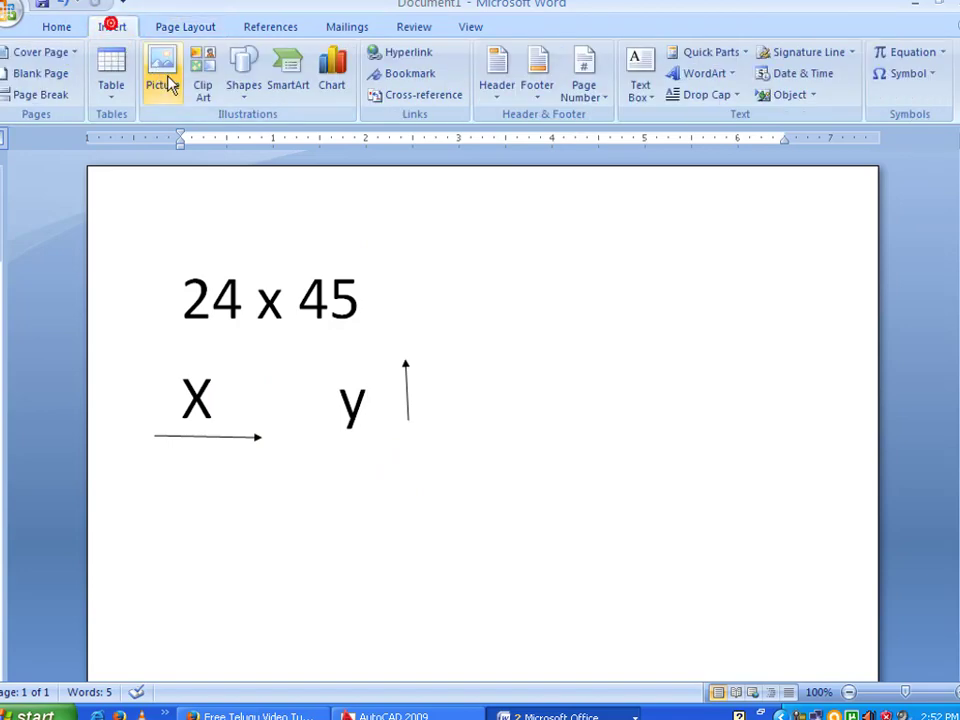
{"action": "left_click", "coordinate": [244, 80]}
{"action": "left_click", "coordinate": [255, 136]}
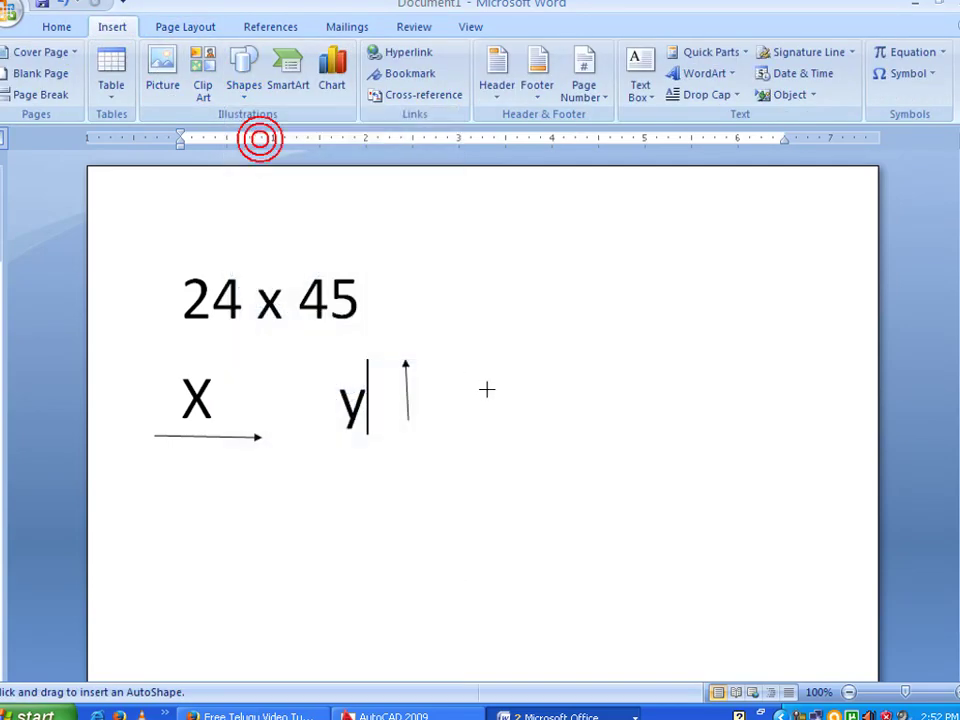
{"action": "left_click_drag", "start_coordinate": [533, 375], "coordinate": [539, 613]}
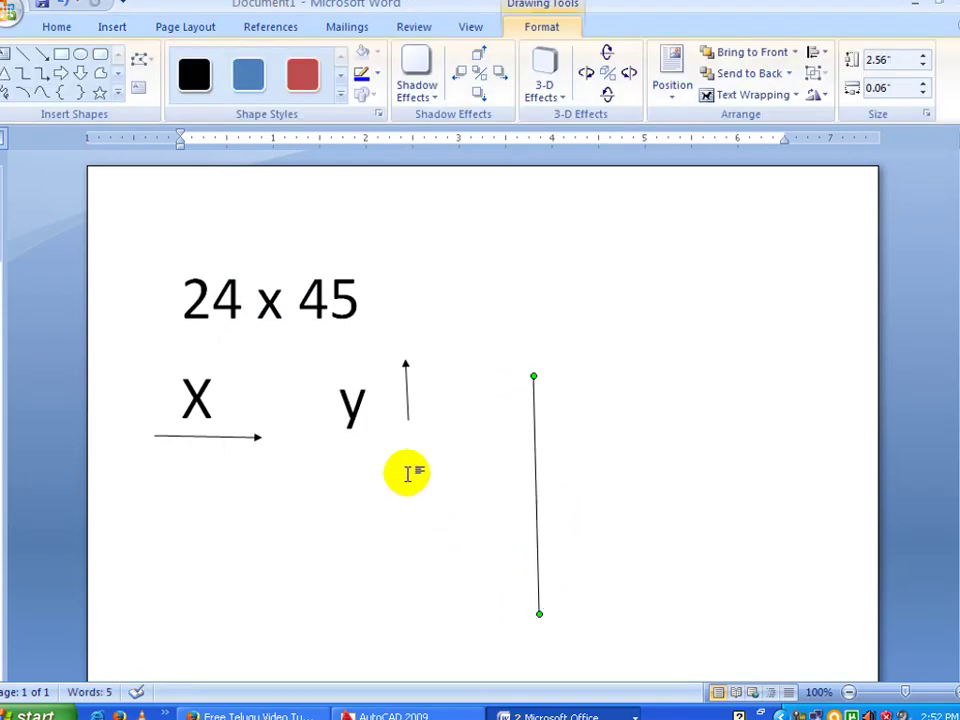
{"action": "left_click", "coordinate": [10, 53]}
{"action": "left_click", "coordinate": [431, 491]}
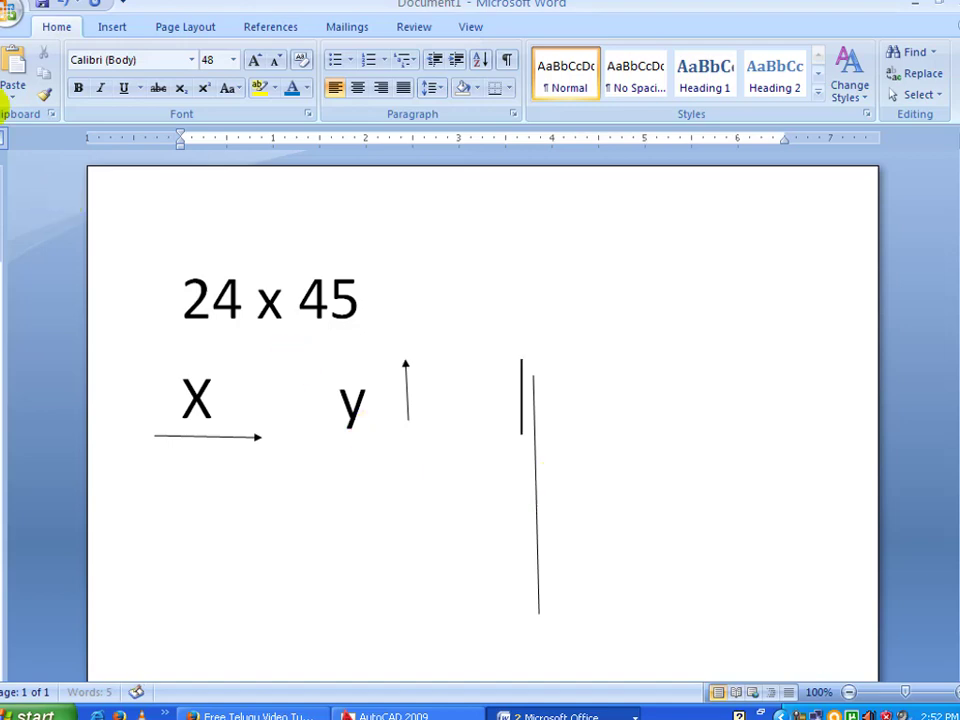
Draw a horizontal line crossing the vertical one and extend it further left
{"action": "left_click", "coordinate": [114, 32]}
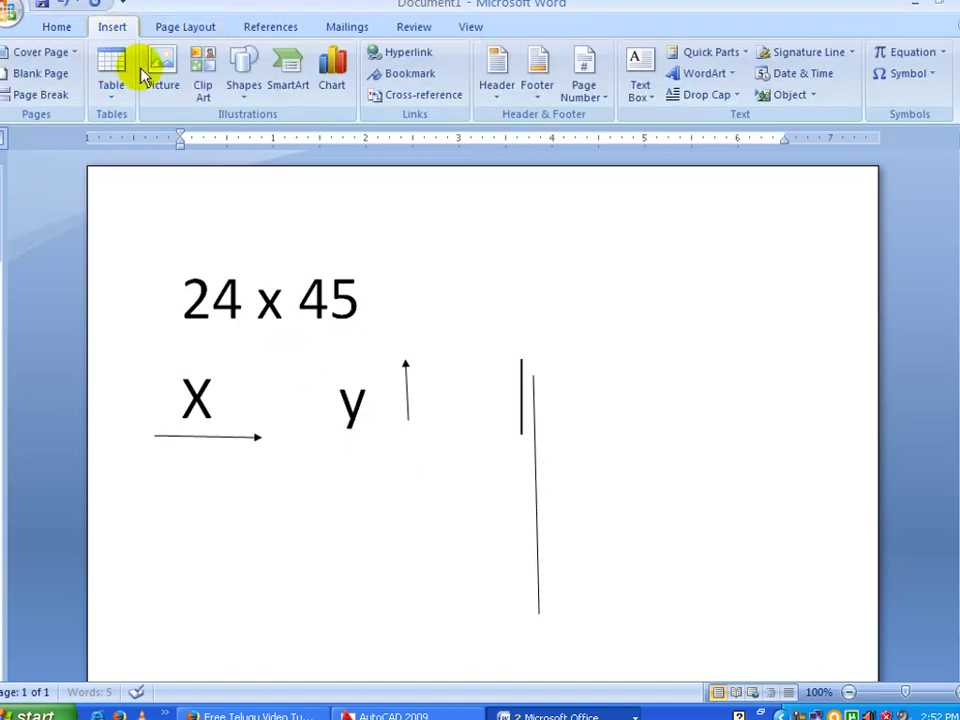
{"action": "left_click", "coordinate": [243, 72]}
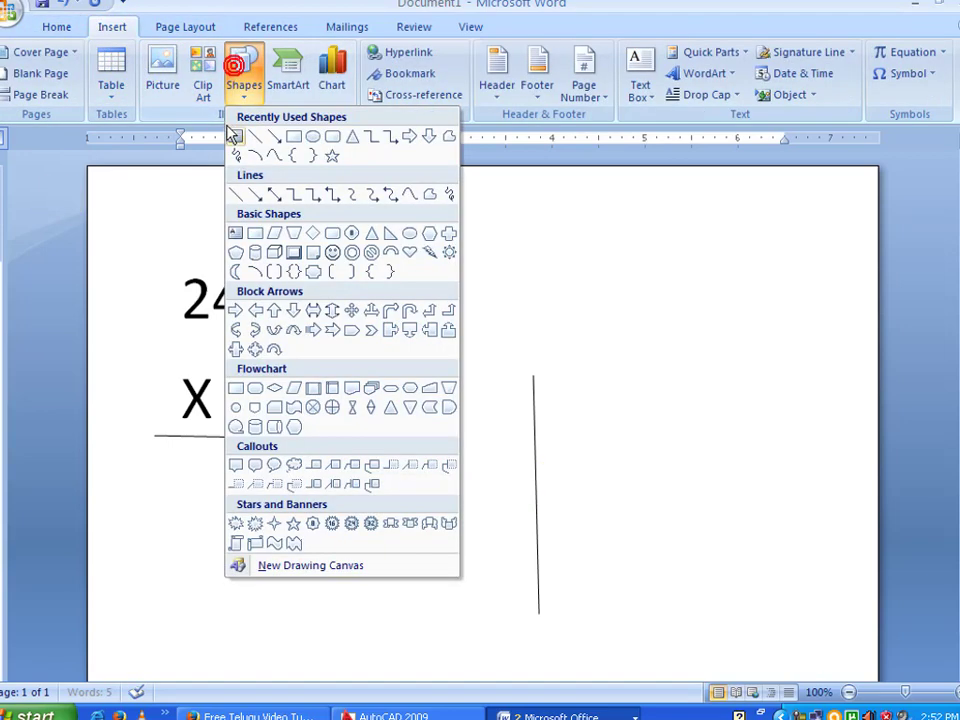
{"action": "left_click", "coordinate": [253, 135]}
{"action": "left_click_drag", "start_coordinate": [429, 496], "coordinate": [697, 496]}
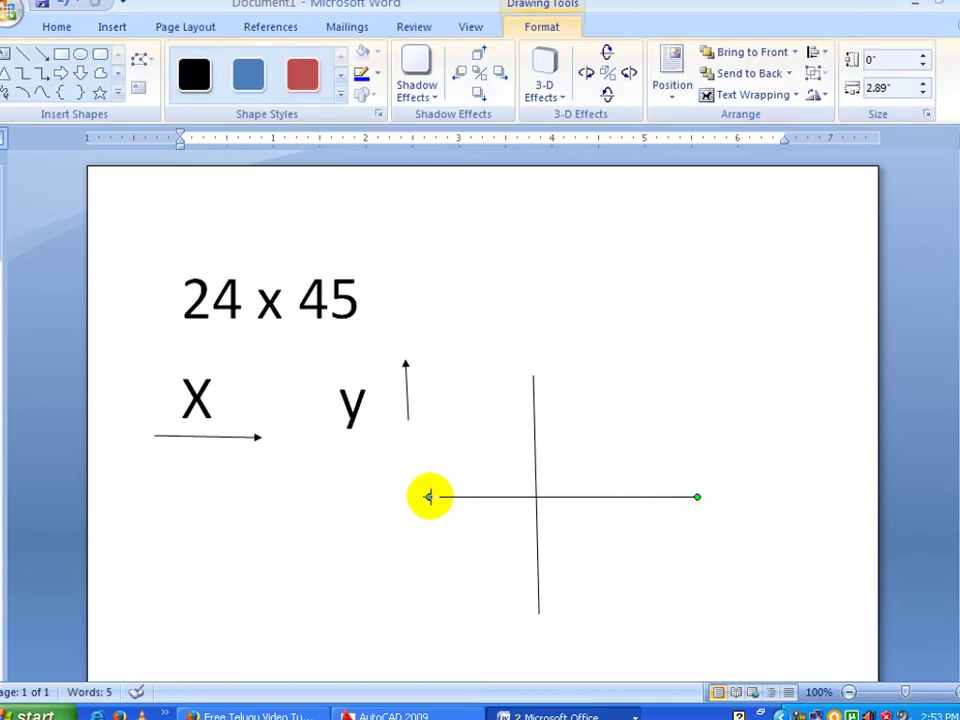
{"action": "mouse_move", "coordinate": [429, 497]}
{"action": "left_mouse_down"}
{"action": "mouse_move", "coordinate": [363, 502]}
{"action": "mouse_move", "coordinate": [363, 492]}
{"action": "left_mouse_up"}
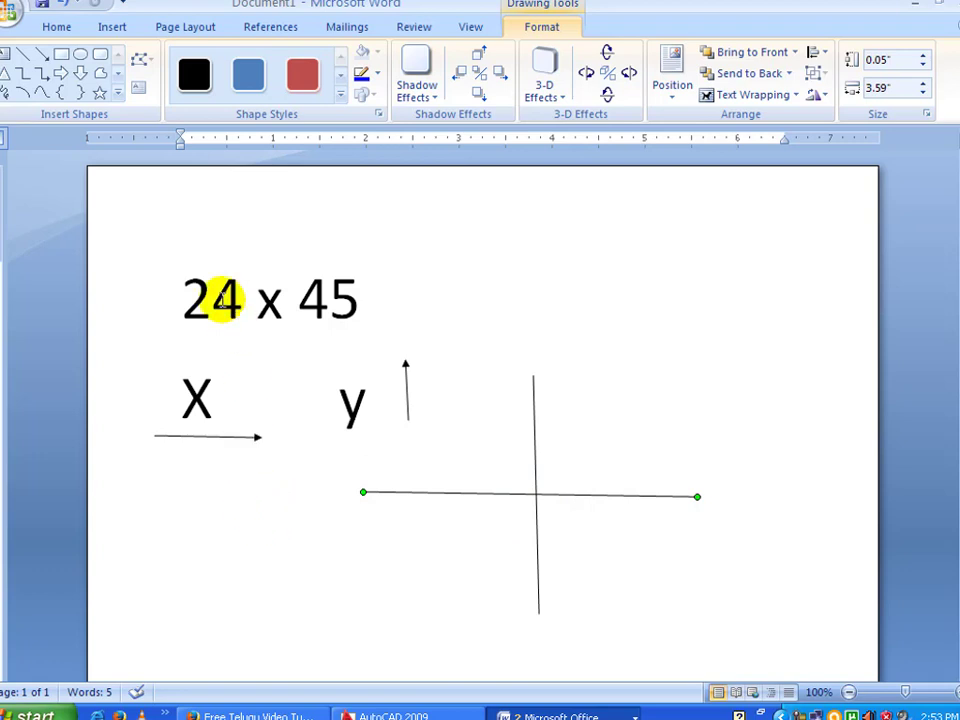
Highlight the 24 x 45 text, then the numbers 24 and 45 individually
{"action": "left_click_drag", "start_coordinate": [183, 283], "coordinate": [350, 293]}
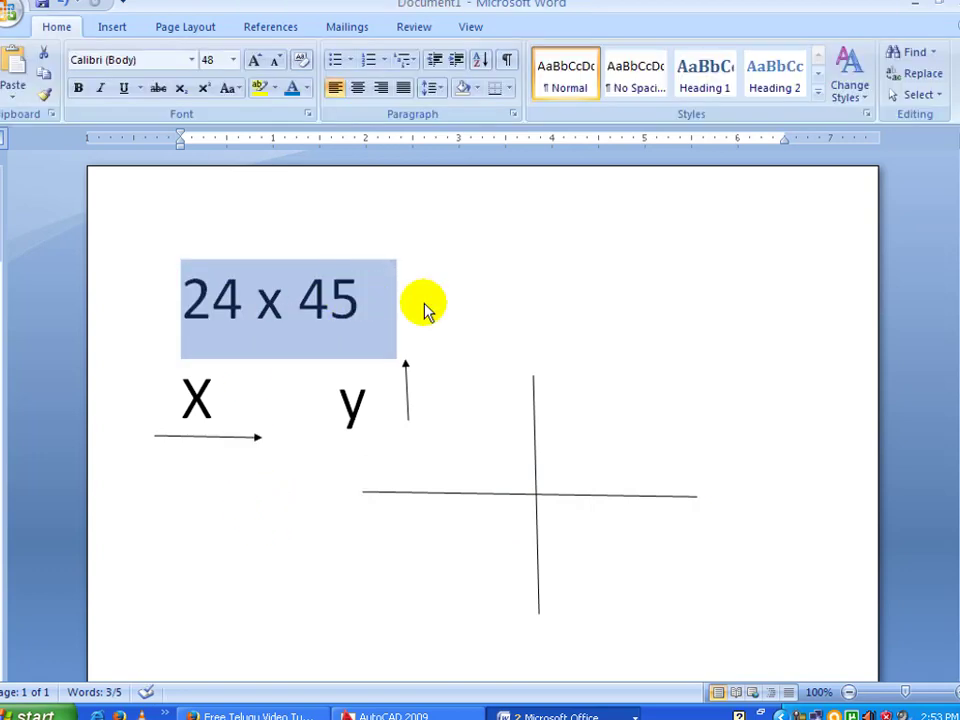
{"action": "left_click", "coordinate": [457, 307]}
{"action": "left_click_drag", "start_coordinate": [210, 300], "coordinate": [240, 300]}
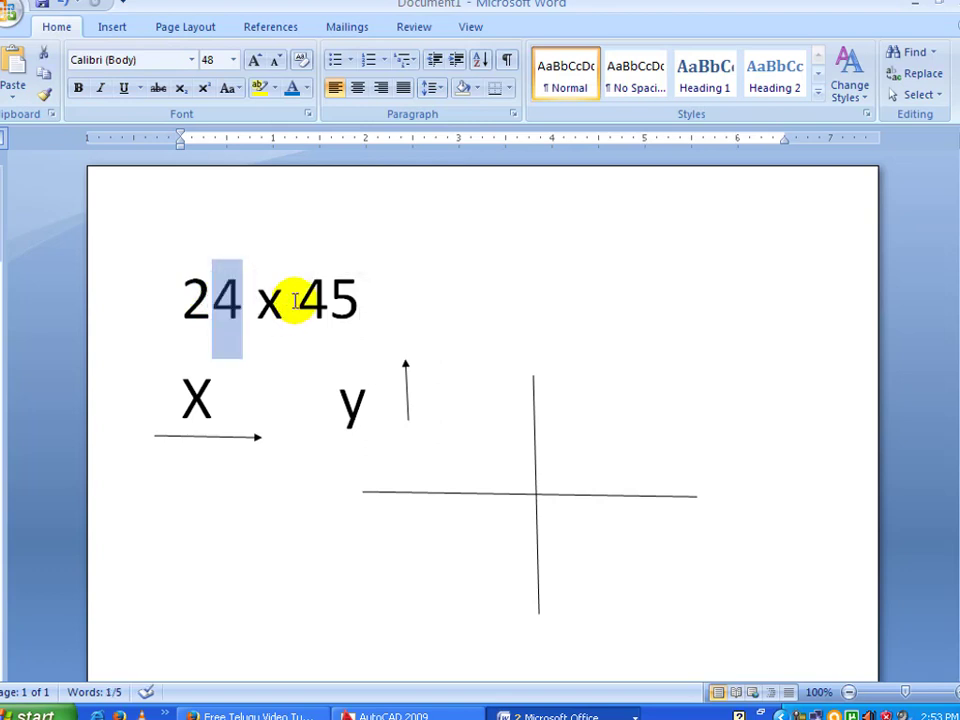
{"action": "left_click_drag", "start_coordinate": [330, 300], "coordinate": [350, 305]}
{"action": "left_click", "coordinate": [411, 306]}
{"action": "left_click", "coordinate": [242, 300]}
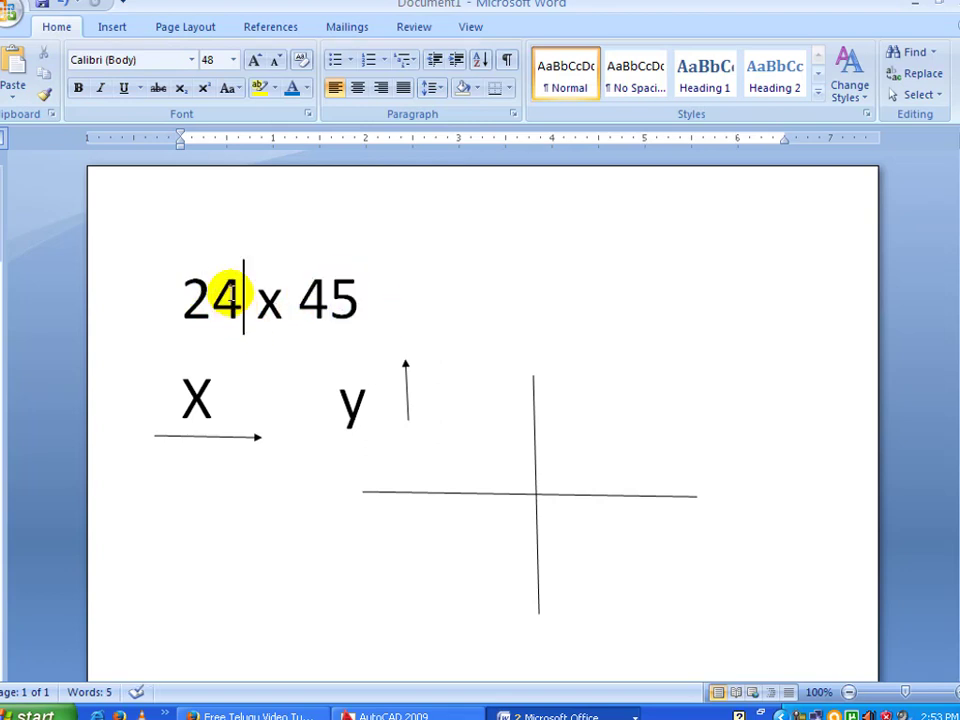
{"action": "left_click_drag", "start_coordinate": [242, 300], "coordinate": [140, 295]}
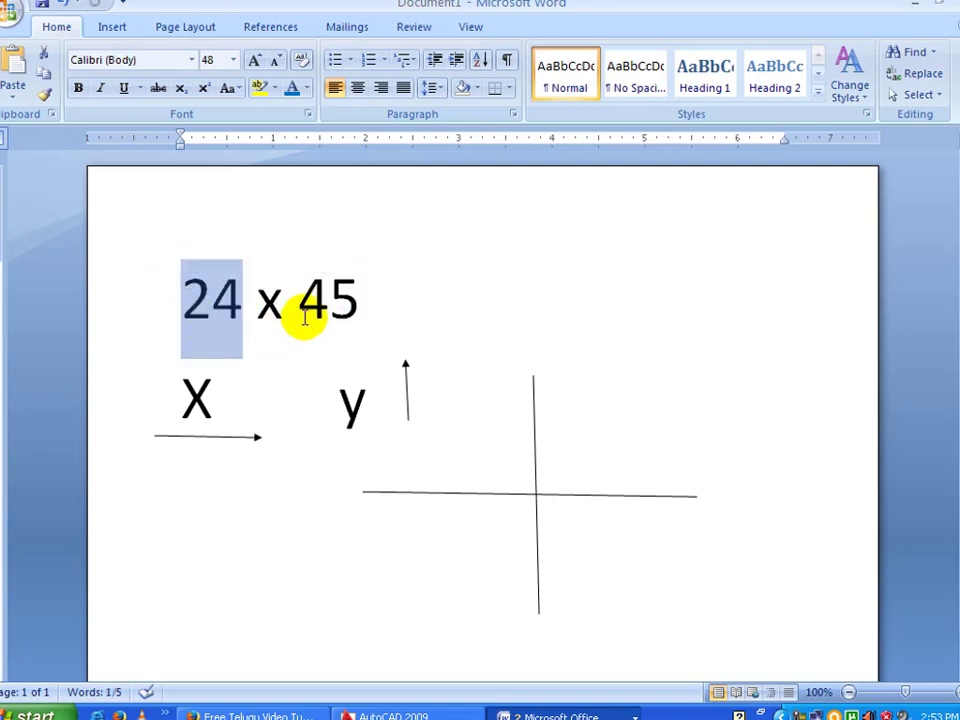
{"action": "left_click_drag", "start_coordinate": [306, 307], "coordinate": [377, 311]}
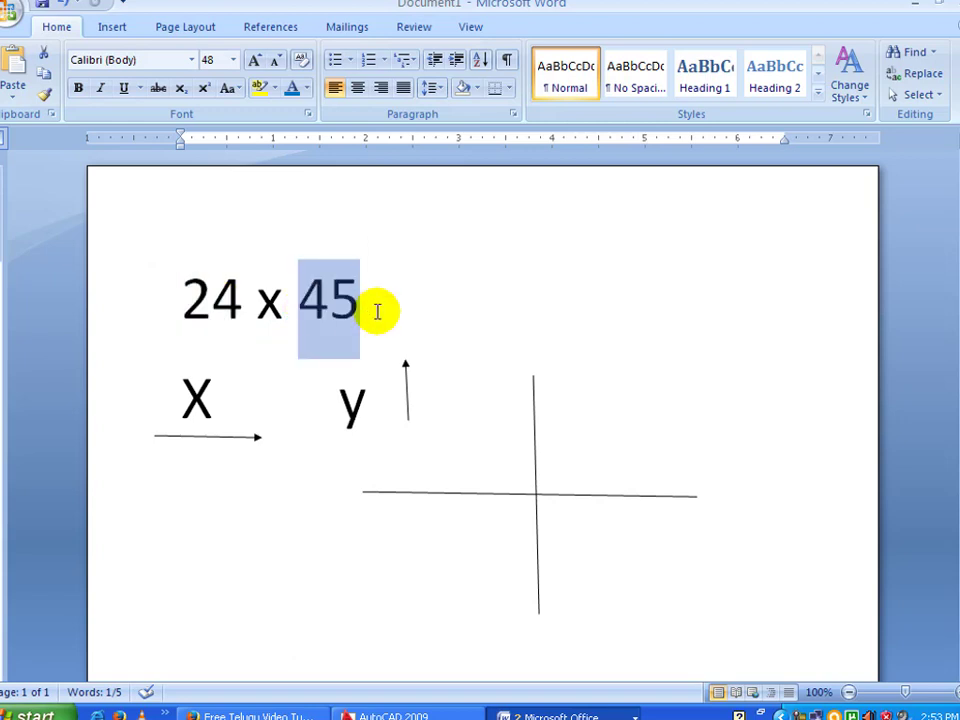
Point out the X and y arrows, then return to AutoCAD 2009
{"action": "left_click", "coordinate": [209, 436]}
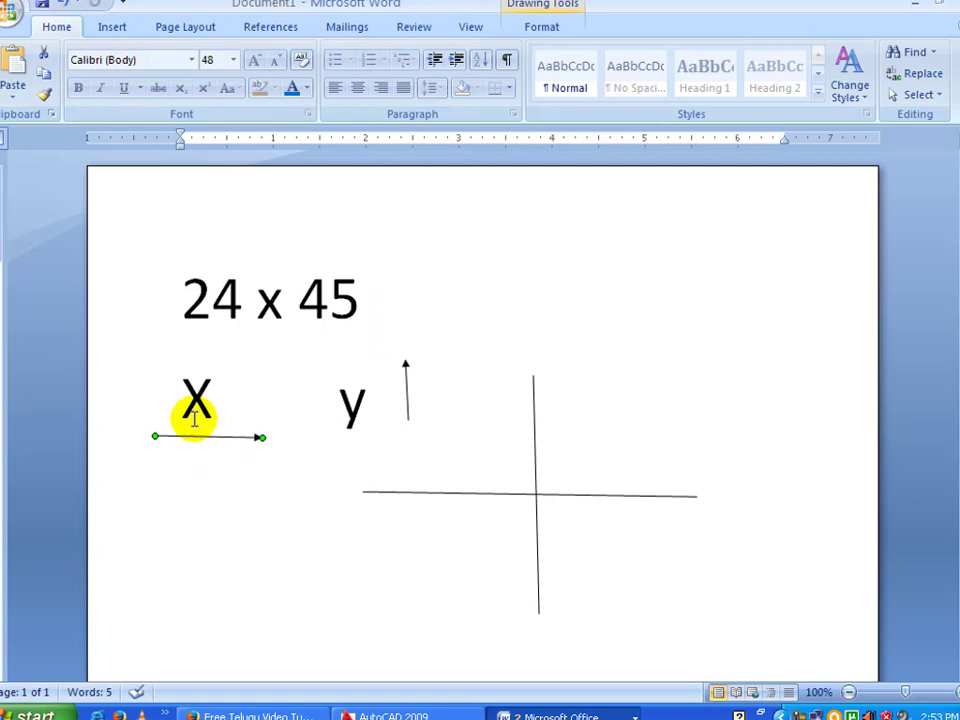
{"action": "left_click", "coordinate": [194, 420]}
{"action": "left_click", "coordinate": [407, 410]}
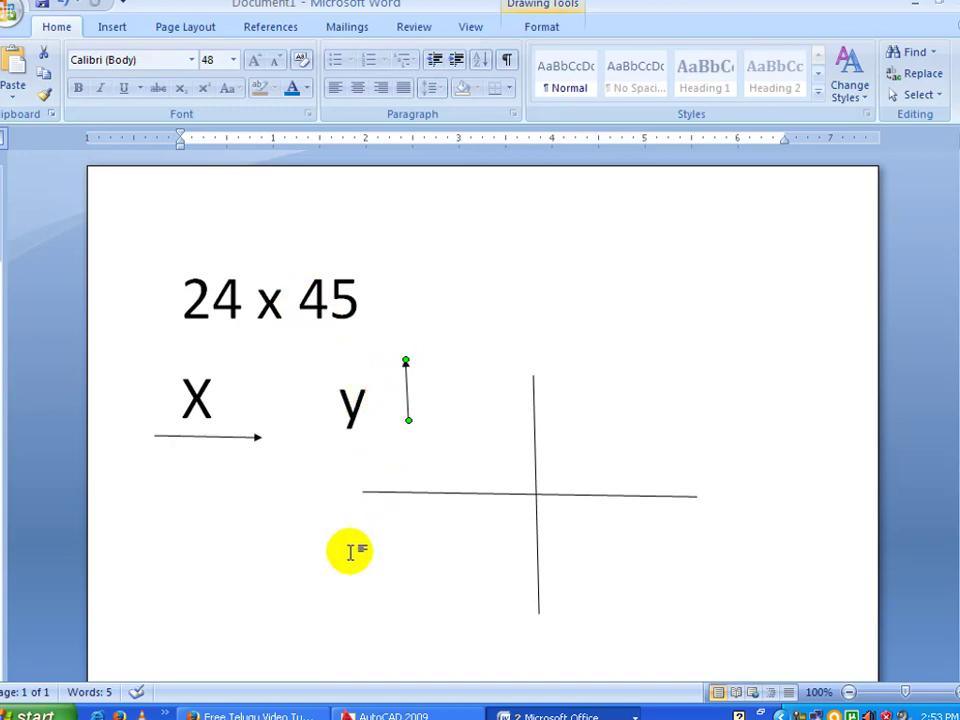
{"action": "left_click", "coordinate": [386, 716]}
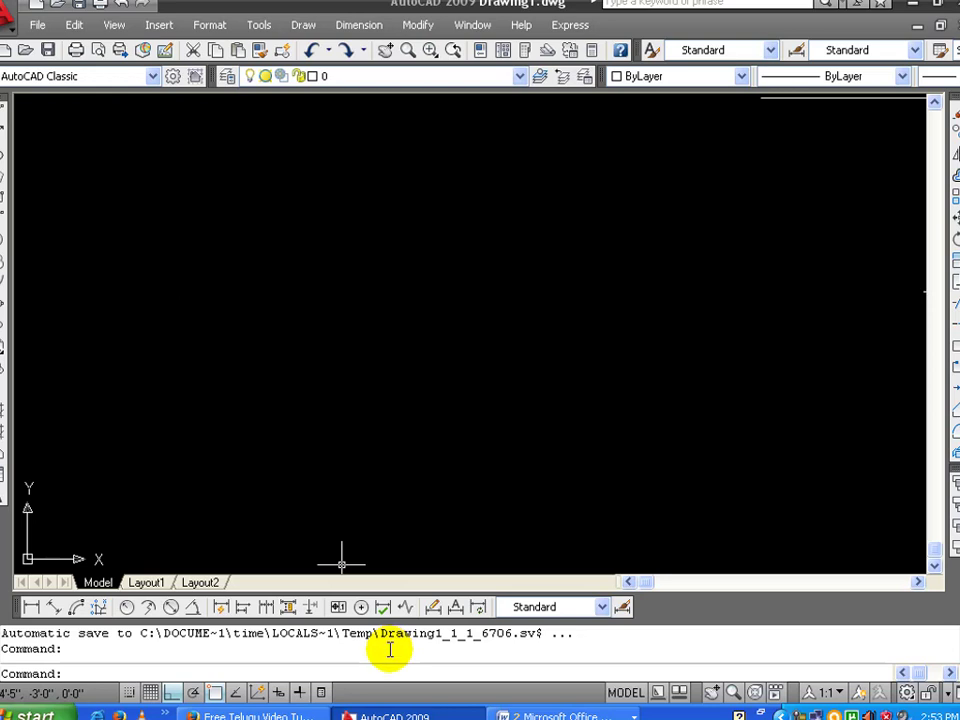
Erase the 2' 4" example from Word's Document2 and go back to AutoCAD
{"action": "left_click", "coordinate": [565, 716]}
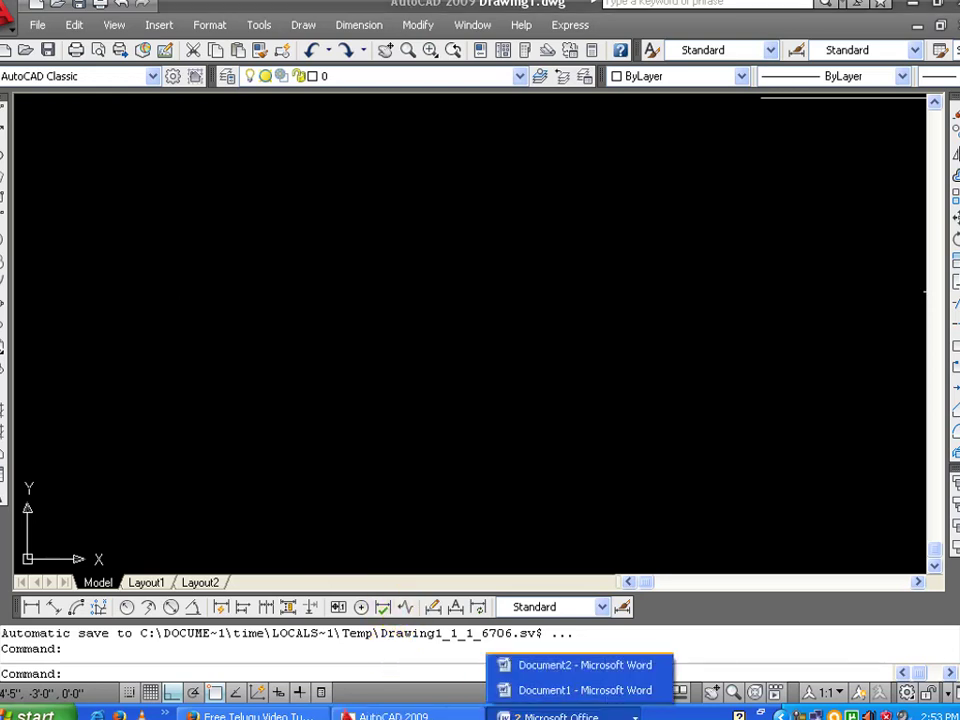
{"action": "left_click", "coordinate": [553, 665]}
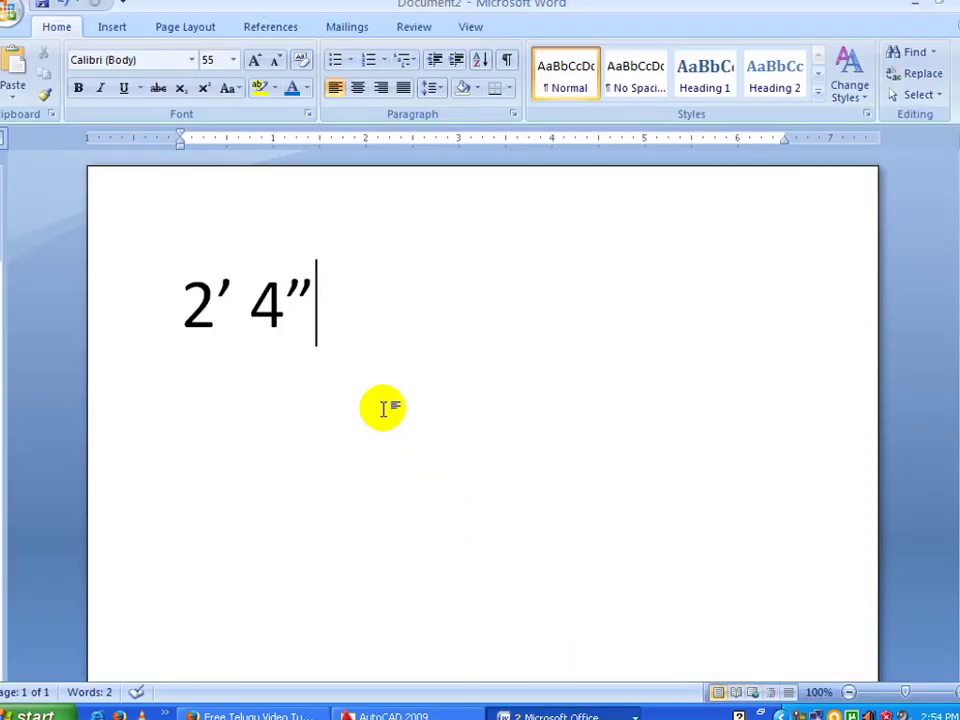
{"action": "key", "text": "BackSpace"}
{"action": "key", "text": "BackSpace"}
{"action": "key", "text": "BackSpace"}
{"action": "left_click", "coordinate": [565, 716]}
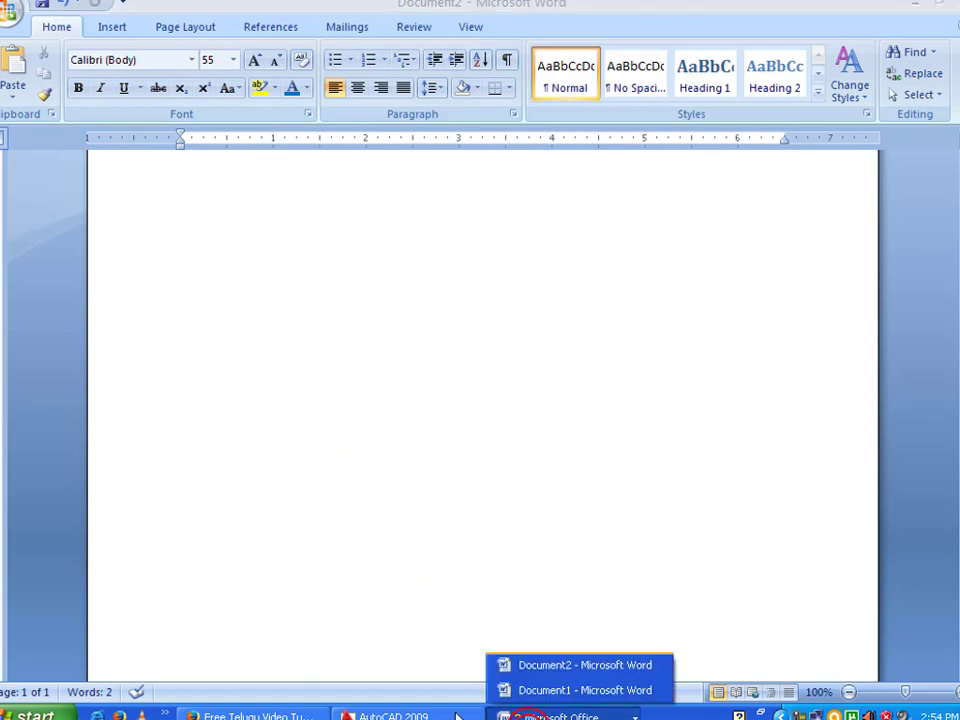
{"action": "left_click", "coordinate": [425, 714]}
Draw a horizontal line across the drawing area
{"action": "left_click", "coordinate": [10, 113]}
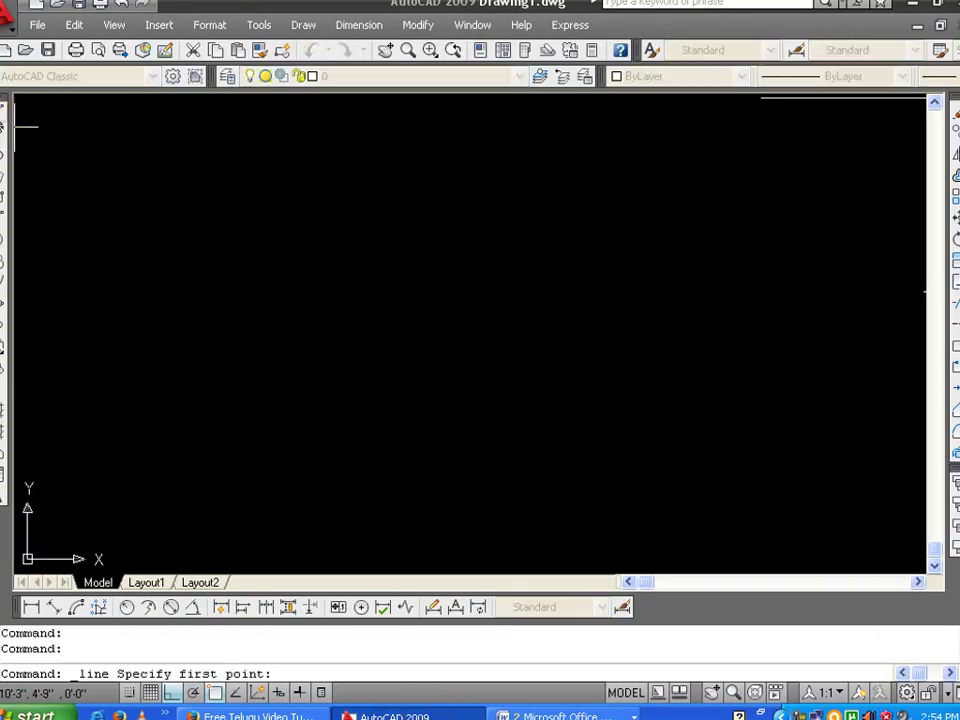
{"action": "left_click", "coordinate": [324, 333]}
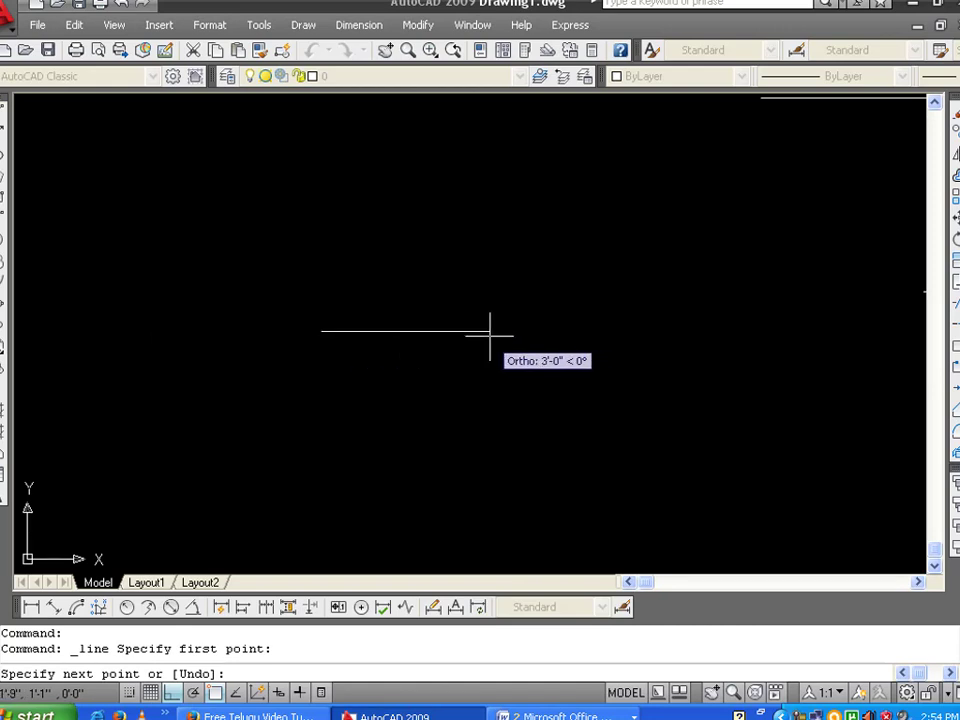
{"action": "left_click", "coordinate": [638, 333]}
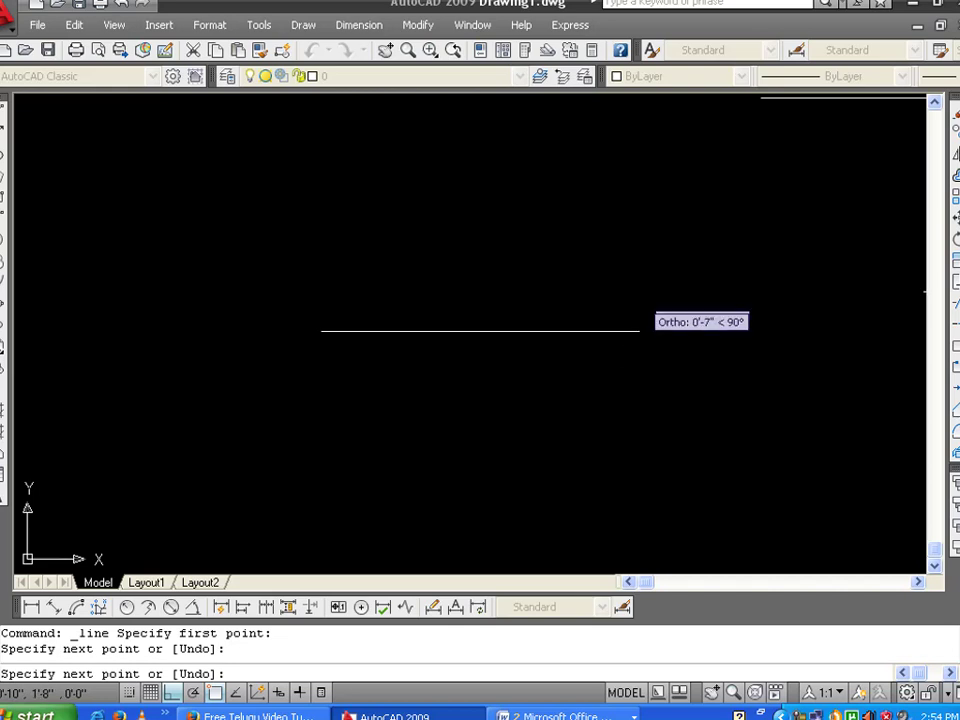
{"action": "key", "text": "Return"}
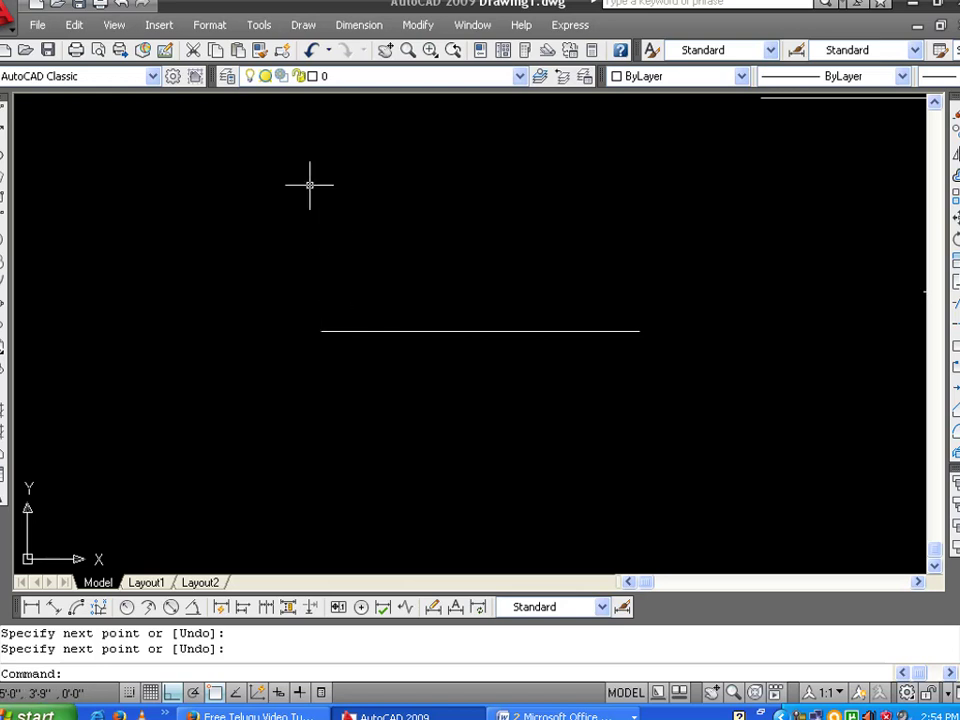
Draw a vertical line rising from the horizontal line's left end
{"action": "key", "text": "Return"}
{"action": "left_click", "coordinate": [321, 330]}
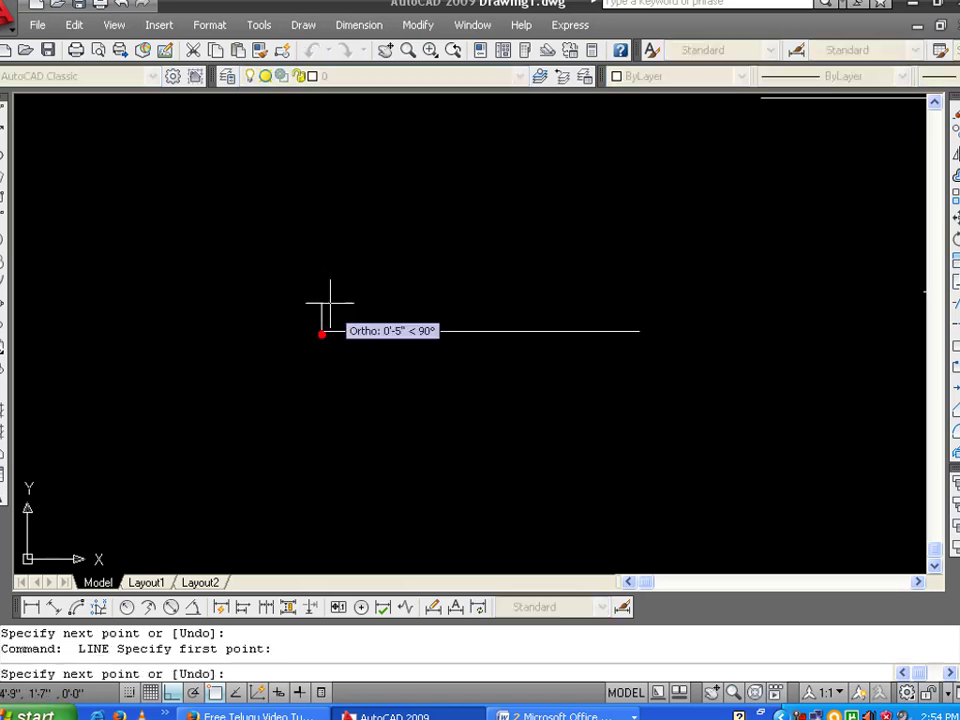
{"action": "left_click", "coordinate": [323, 188]}
{"action": "key", "text": "Return"}
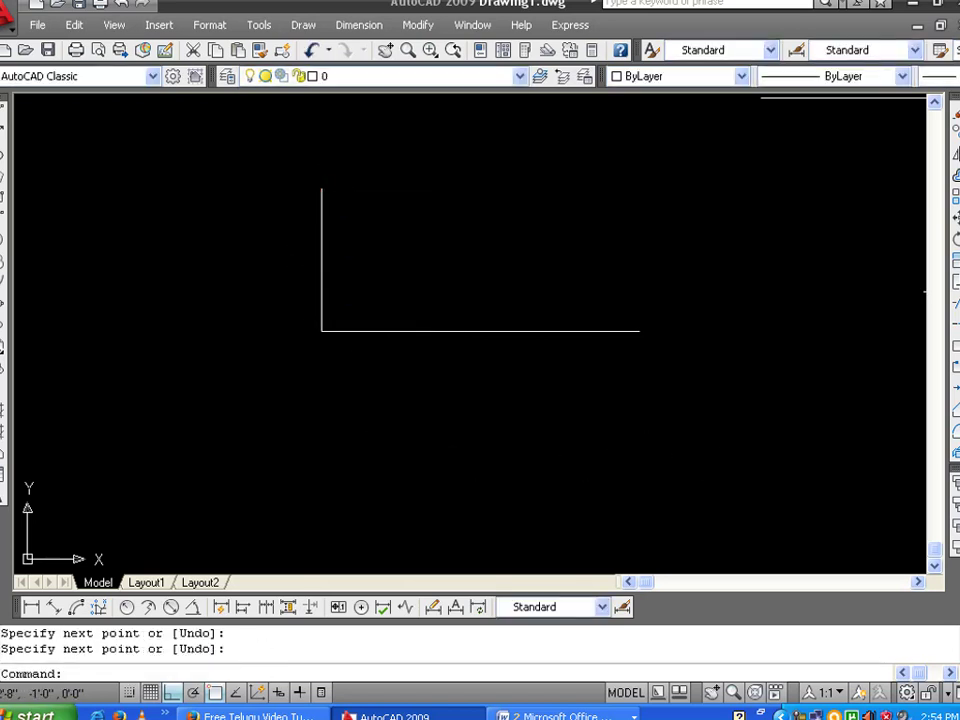
Draw a separate vertical line to the right of the existing lines
{"action": "key", "text": "Return"}
{"action": "left_click", "coordinate": [783, 410]}
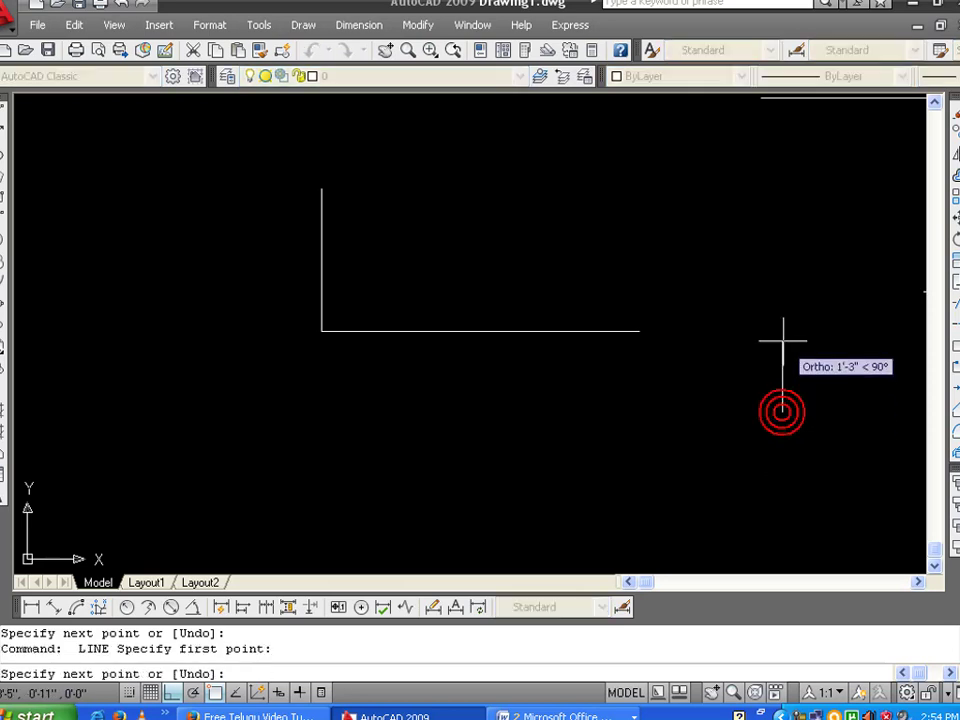
{"action": "left_click", "coordinate": [783, 207]}
{"action": "key", "text": "Return"}
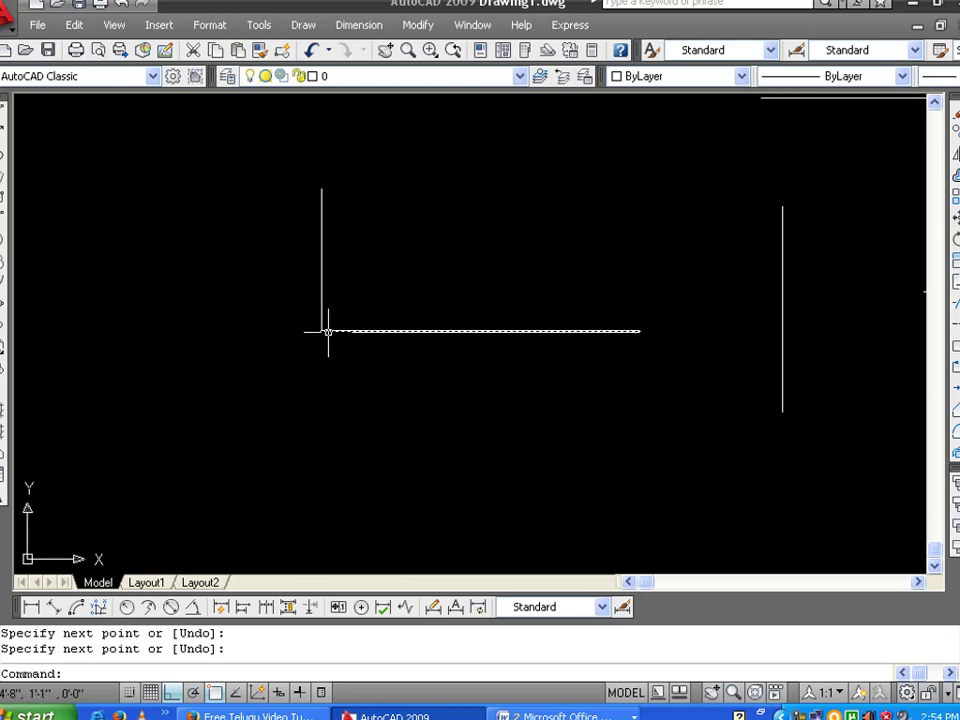
Draw another horizontal line below the existing lines
{"action": "left_click", "coordinate": [5, 113]}
{"action": "left_click", "coordinate": [260, 446]}
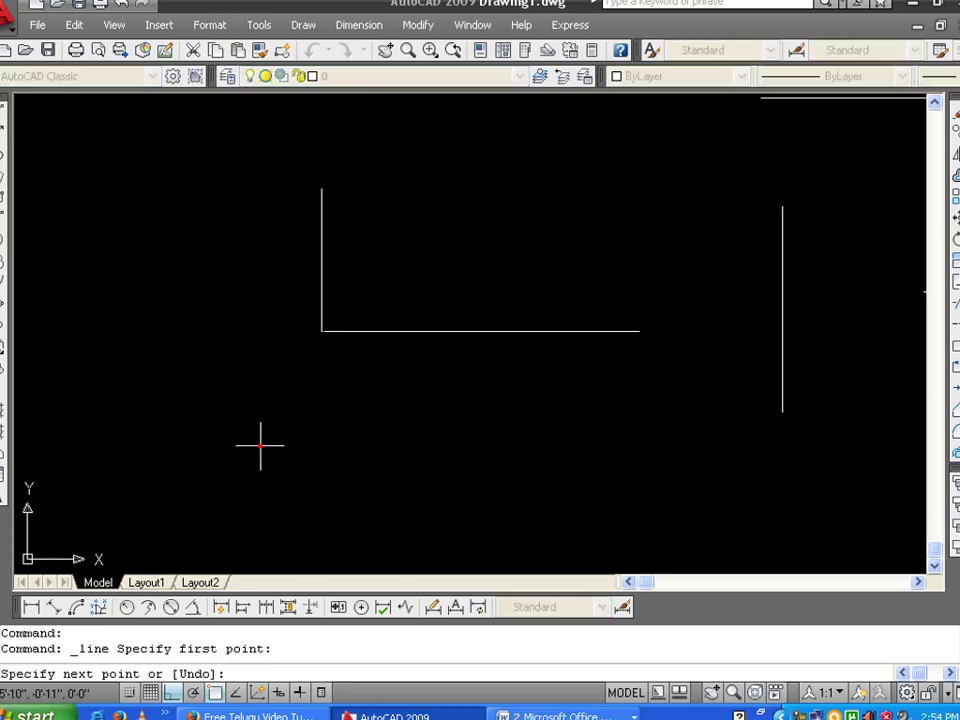
{"action": "left_click", "coordinate": [503, 446]}
{"action": "key", "text": "Return"}
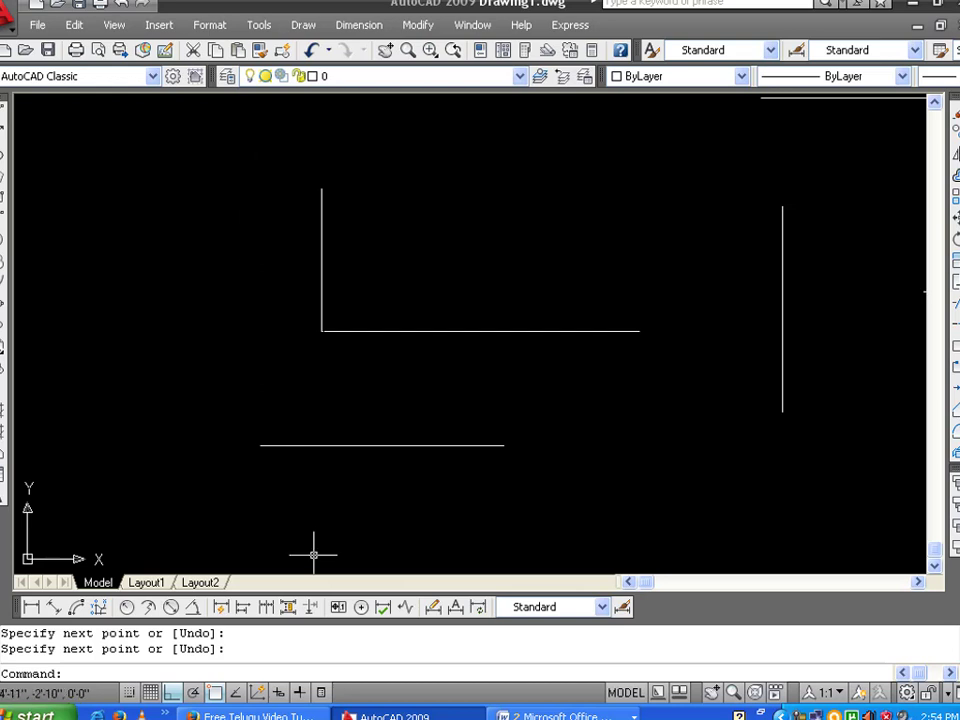
Abandon a half-started line and erase all lines with a crossing window and Delete
{"action": "left_click", "coordinate": [5, 112]}
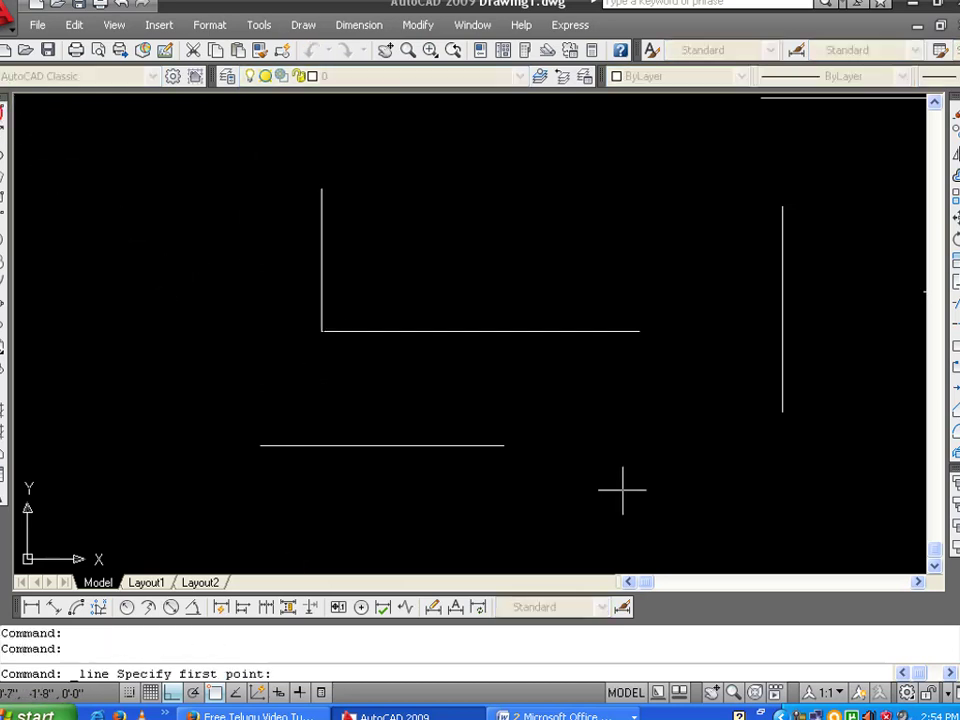
{"action": "left_click", "coordinate": [716, 505]}
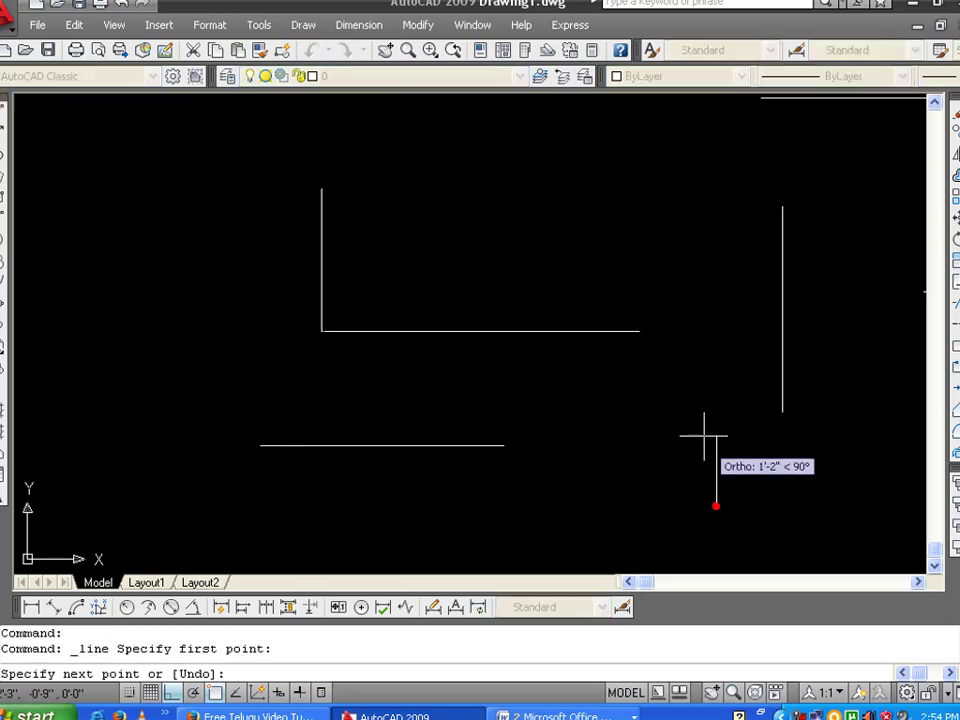
{"action": "key", "text": "Return"}
{"action": "left_click", "coordinate": [697, 300]}
{"action": "left_click", "coordinate": [697, 300]}
{"action": "left_click", "coordinate": [697, 300]}
{"action": "left_click", "coordinate": [722, 491]}
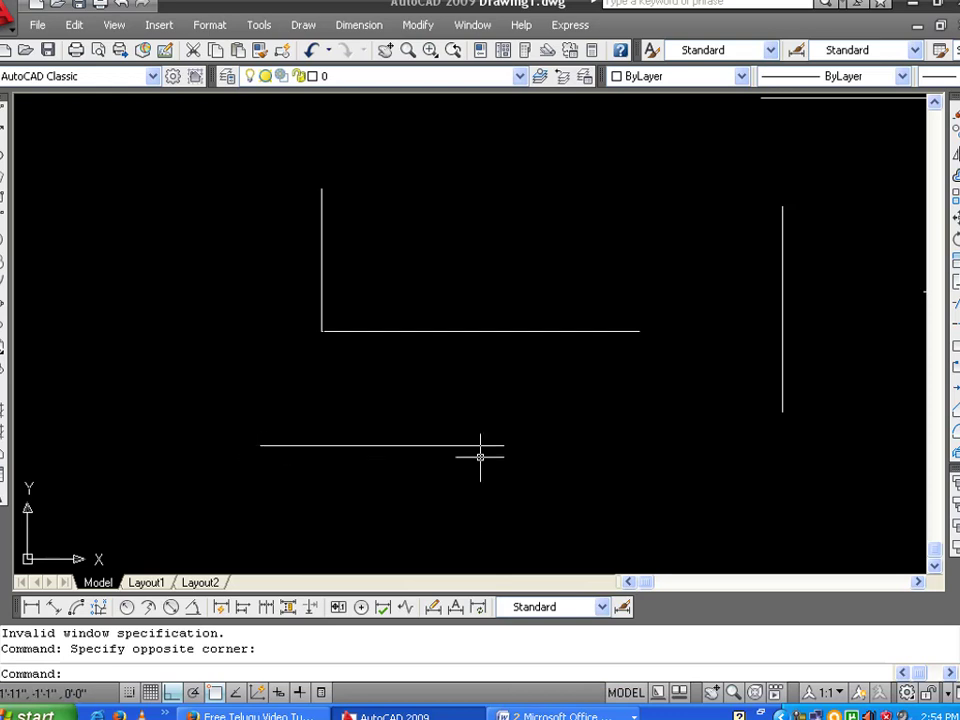
{"action": "left_click", "coordinate": [838, 493]}
{"action": "left_click", "coordinate": [242, 214]}
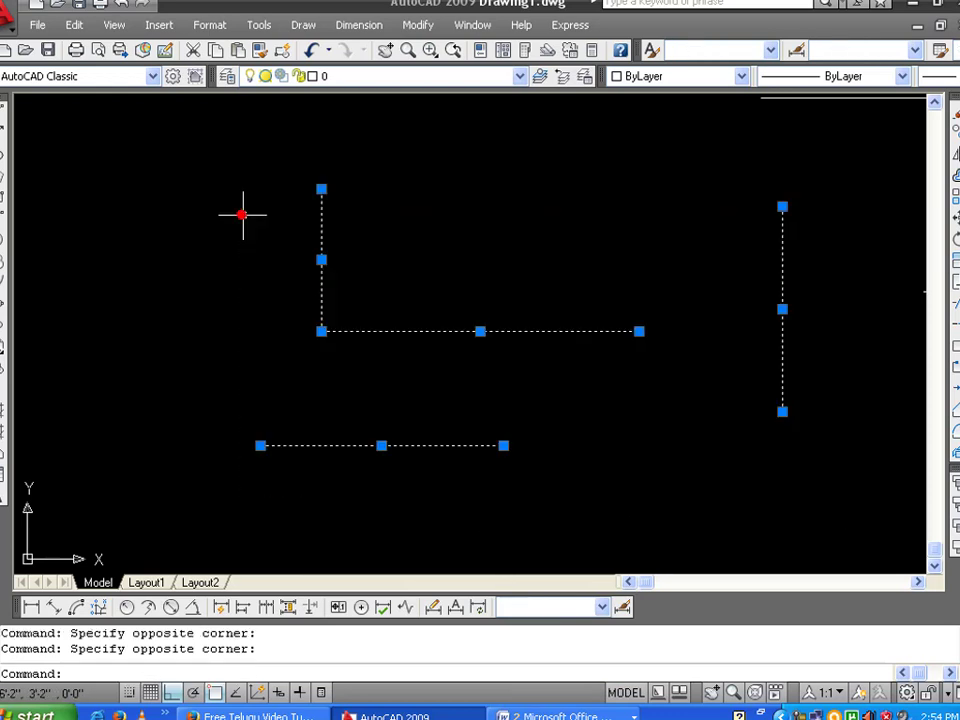
{"action": "key", "text": "Delete"}
{"action": "left_click", "coordinate": [560, 716]}
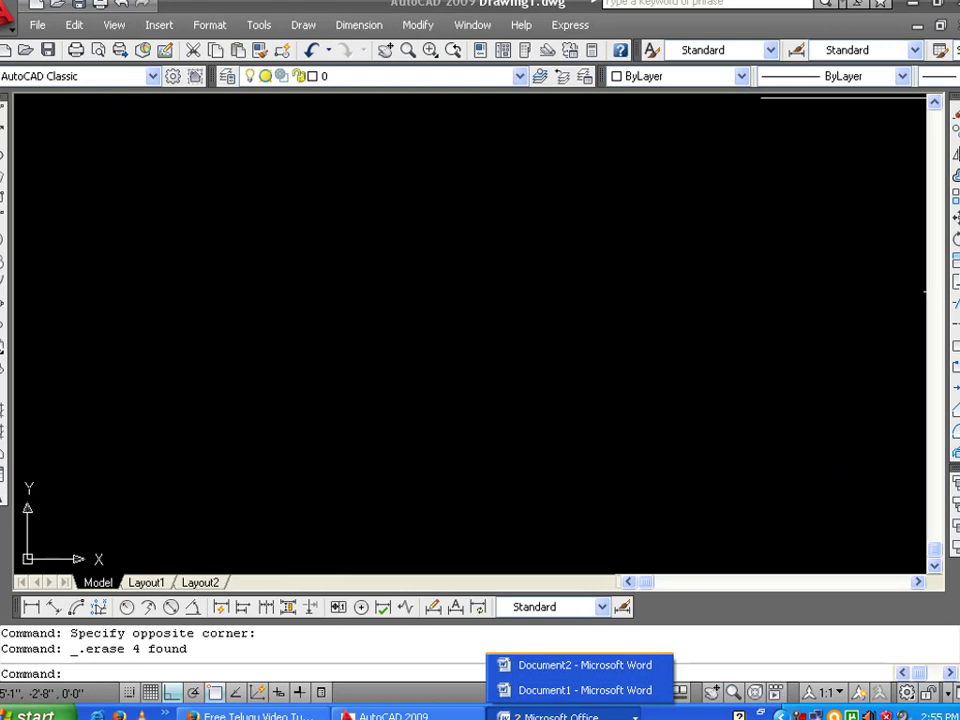
Clear all of Document1's contents and set the font size to 20
{"action": "left_click", "coordinate": [563, 689]}
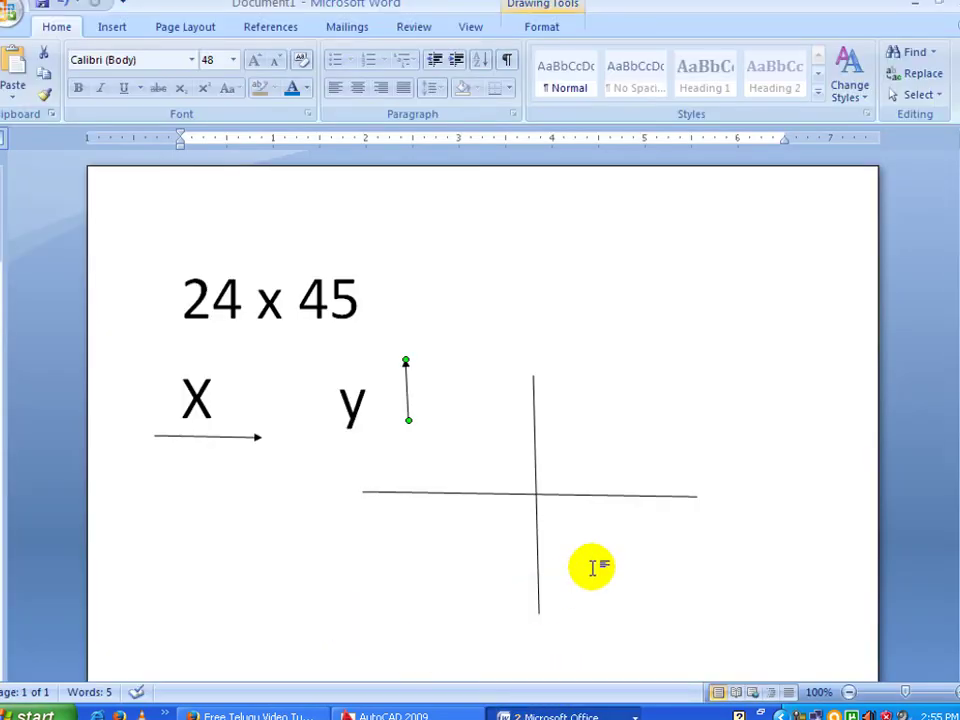
{"action": "scroll", "coordinate": [630, 580], "scroll_direction": "down", "scroll_amount": 5}
{"action": "scroll", "coordinate": [600, 570], "scroll_direction": "down", "scroll_amount": 3}
{"action": "left_click", "coordinate": [317, 454]}
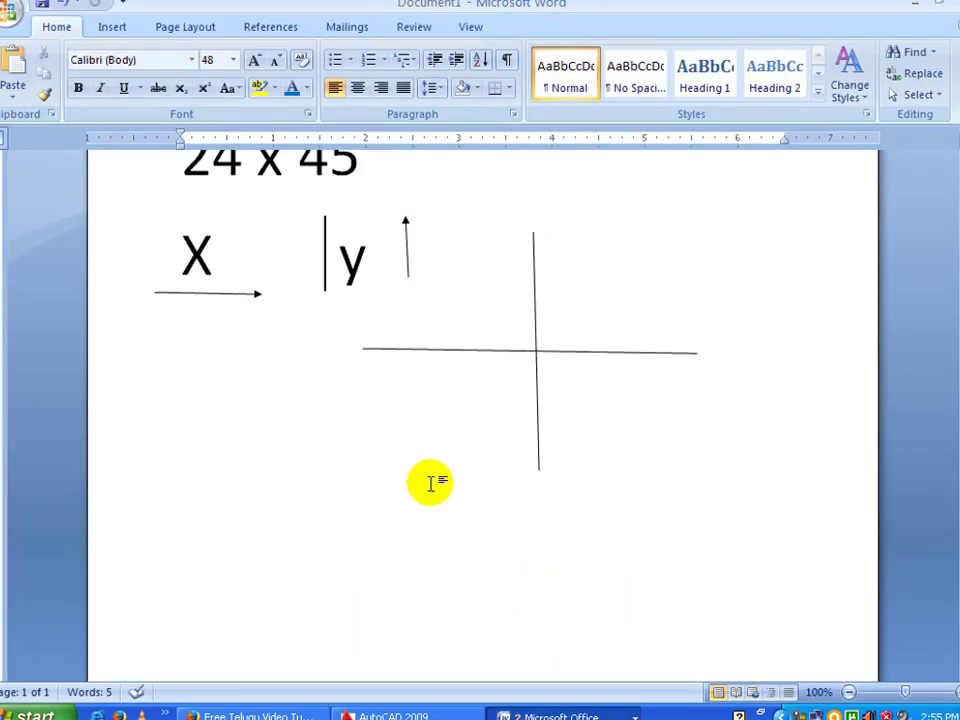
{"action": "key", "text": "ctrl+a"}
{"action": "key", "text": "Delete"}
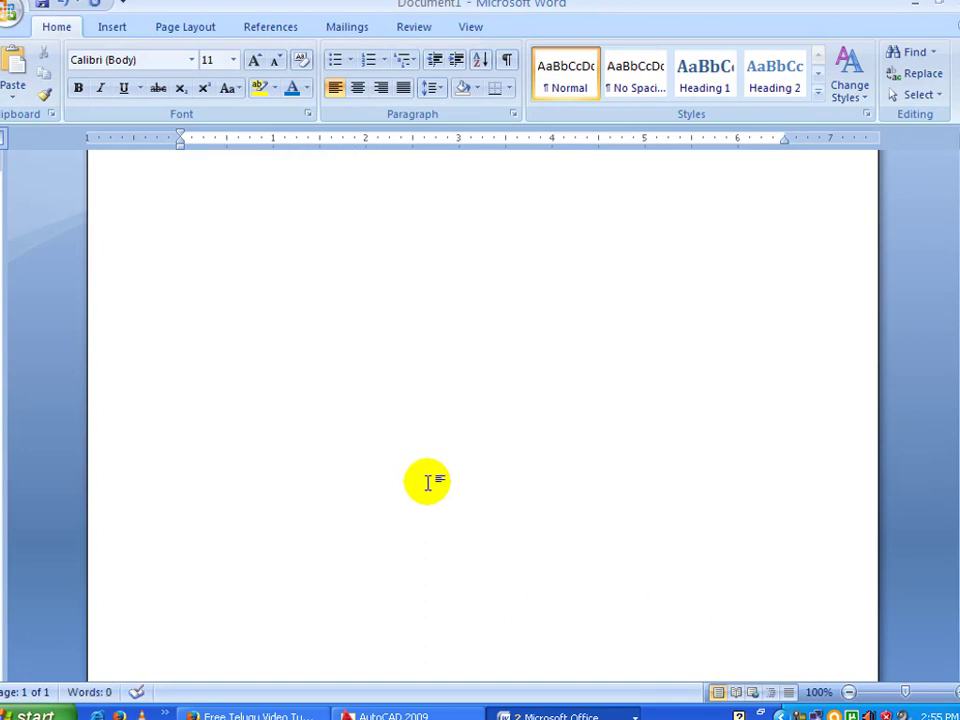
{"action": "left_click", "coordinate": [233, 60]}
{"action": "left_click", "coordinate": [216, 212]}
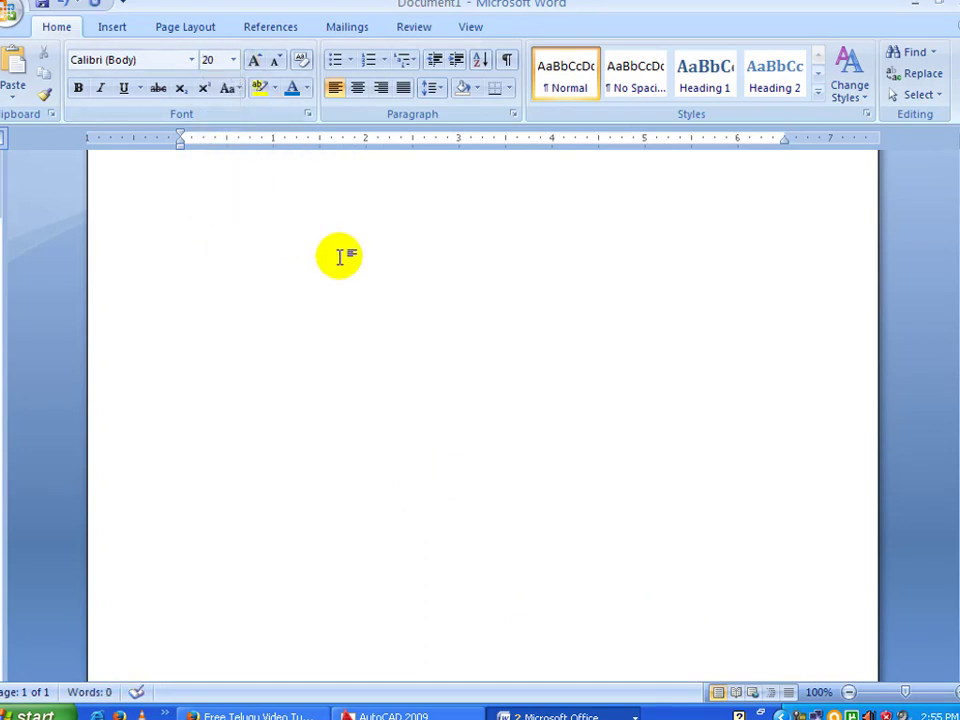
Type @x,y, @5',0, @0,5', @-5',0 and @0,-5' on separate lines
{"action": "type", "text": "@"}
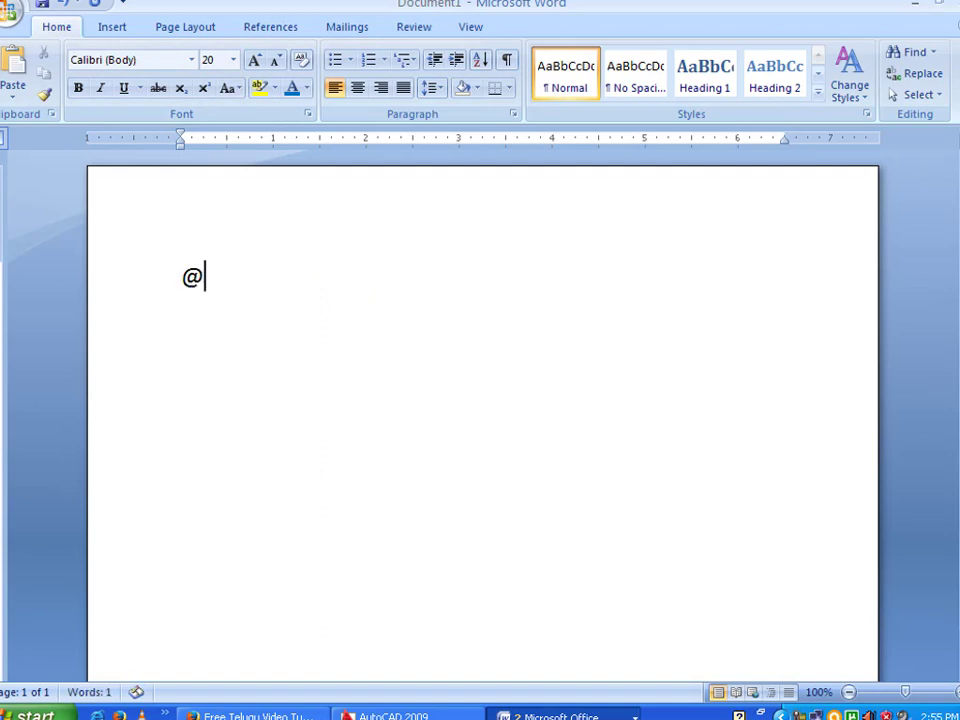
{"action": "type", "text": "x"}
{"action": "type", "text": ","}
{"action": "type", "text": "y"}
{"action": "left_click", "coordinate": [180, 365]}
{"action": "type", "text": "@"}
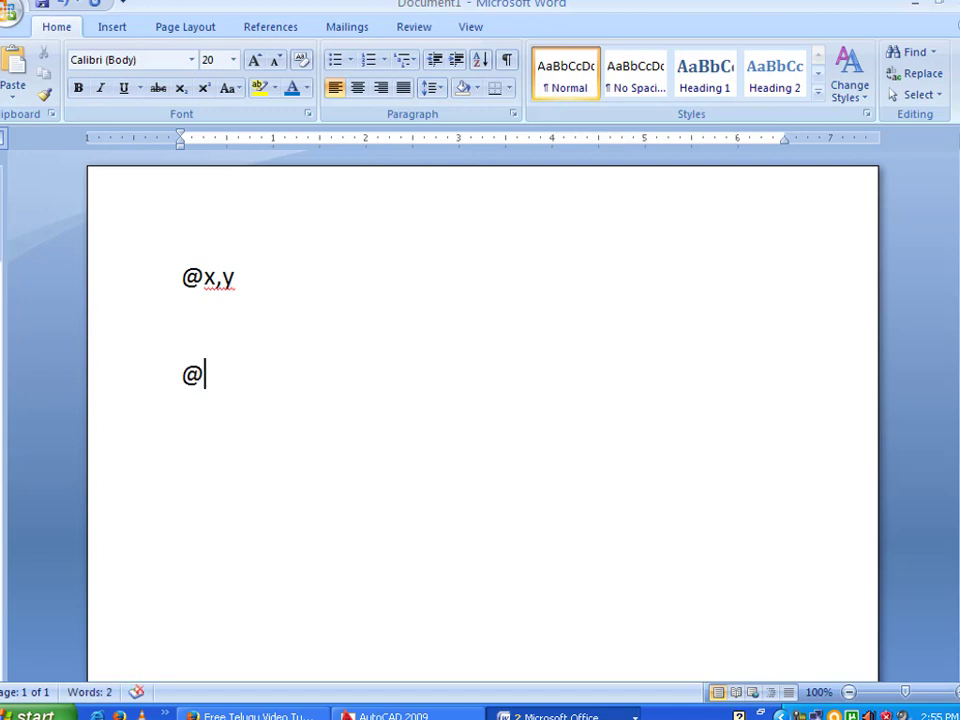
{"action": "type", "text": "5"}
{"action": "type", "text": "'"}
{"action": "type", "text": ","}
{"action": "type", "text": "0"}
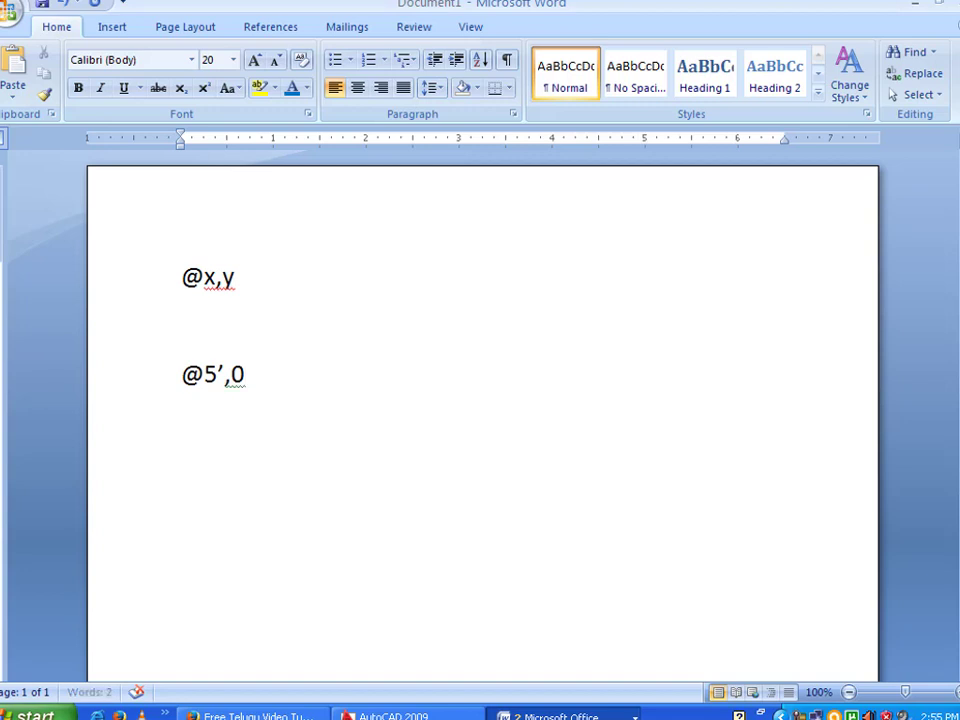
{"action": "key", "text": "Return"}
{"action": "type", "text": "@"}
{"action": "type", "text": "0"}
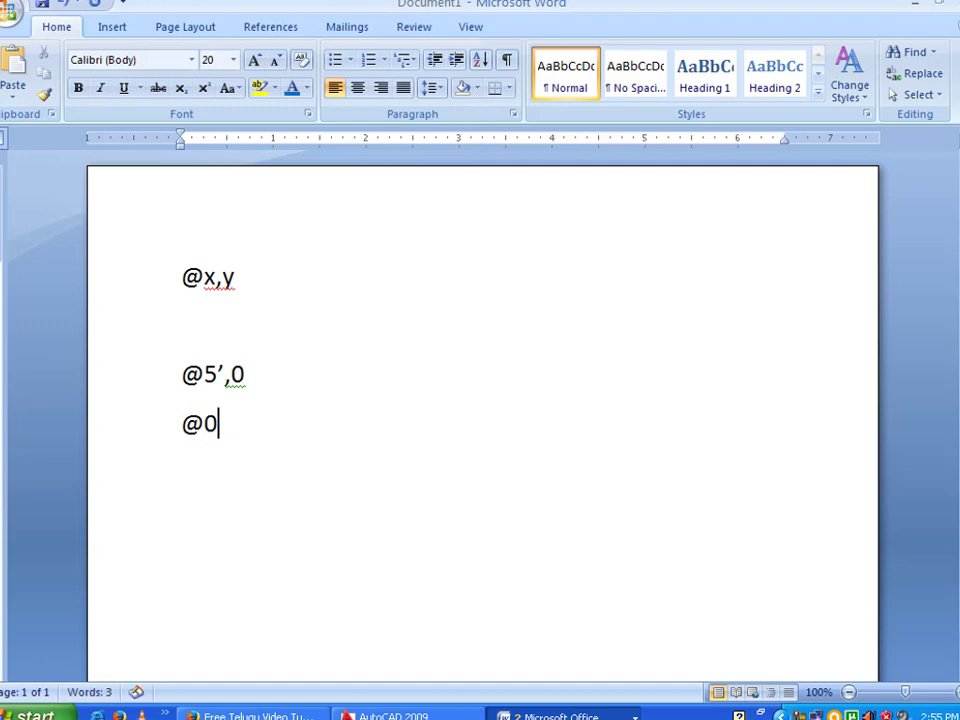
{"action": "type", "text": ","}
{"action": "type", "text": "5"}
{"action": "type", "text": "'"}
{"action": "key", "text": "Return"}
{"action": "type", "text": "@-"}
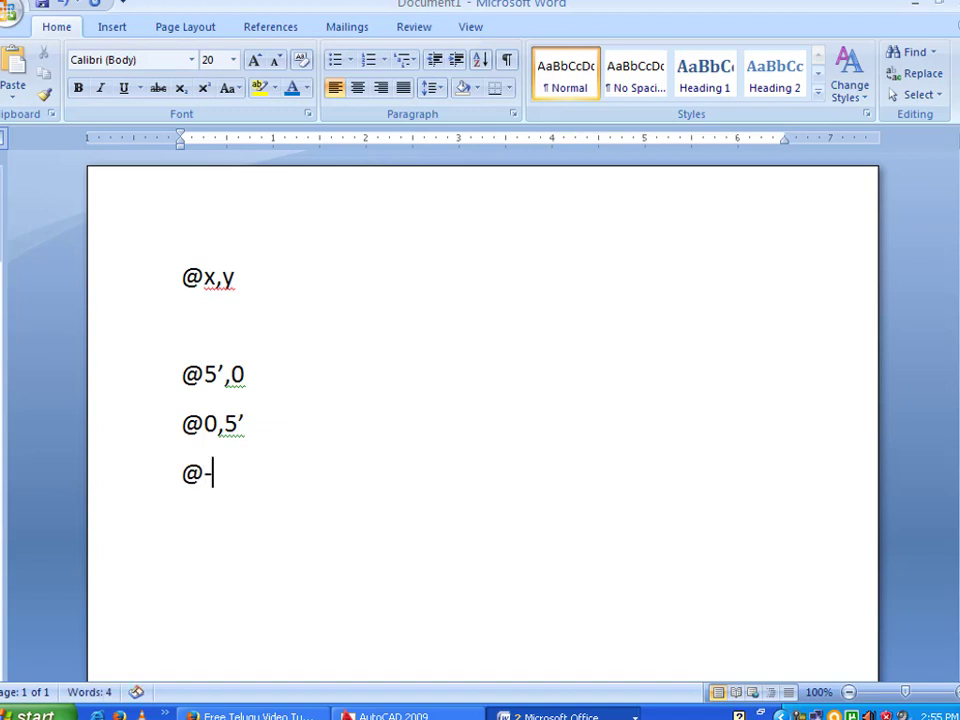
{"action": "type", "text": "5'"}
{"action": "type", "text": ","}
{"action": "type", "text": "0"}
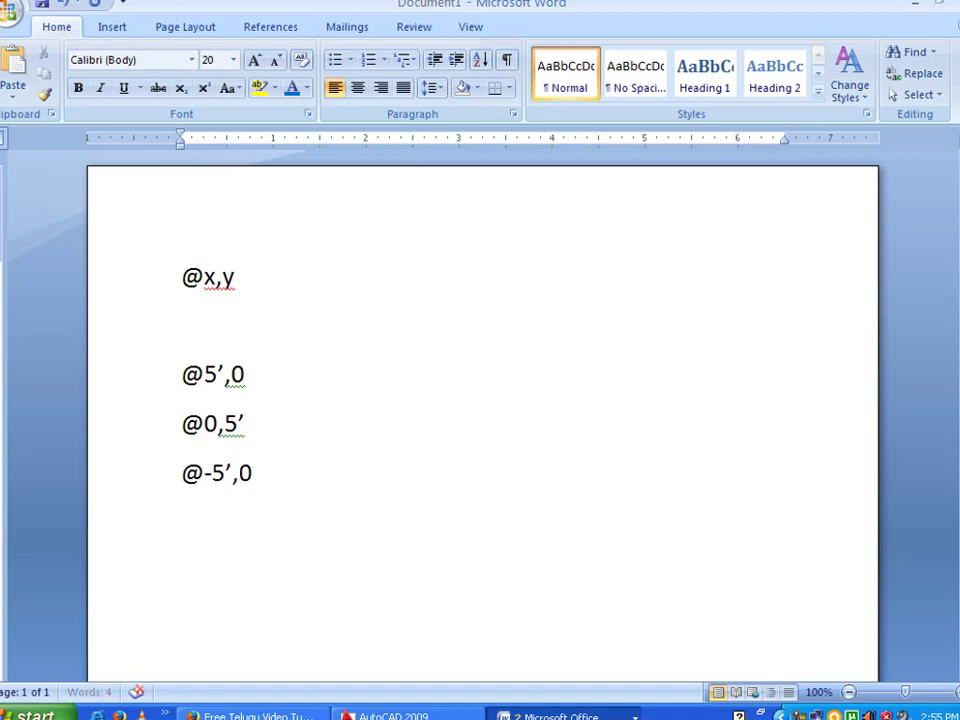
{"action": "key", "text": "Return"}
{"action": "type", "text": "@"}
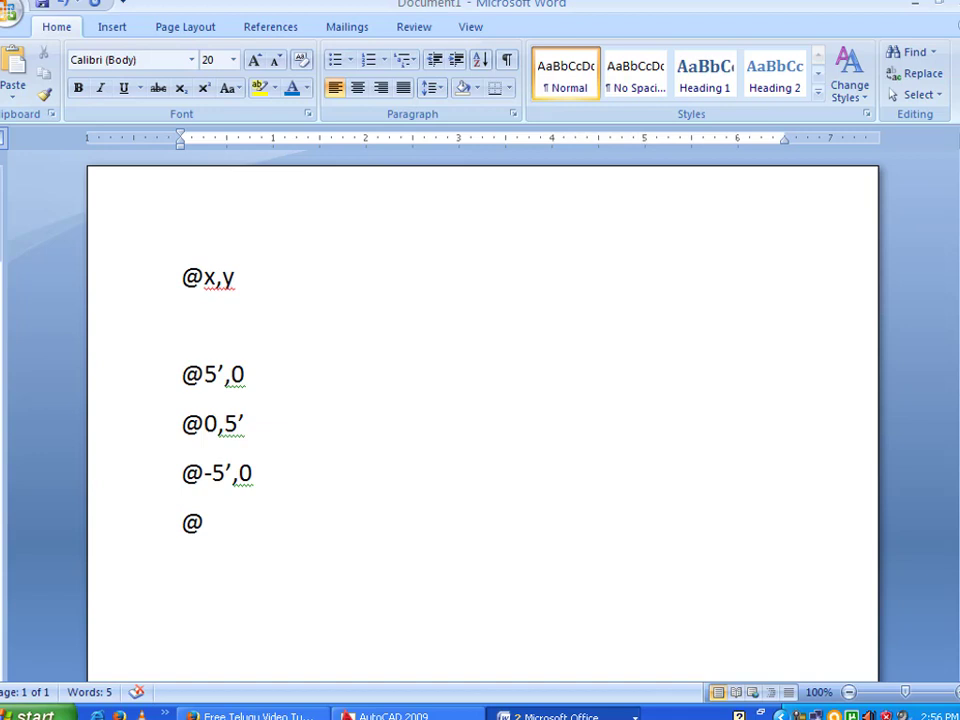
{"action": "type", "text": "0"}
{"action": "type", "text": ","}
{"action": "type", "text": "-"}
{"action": "type", "text": "5"}
{"action": "type", "text": "'"}
Start the Line command in AutoCAD and fix the square's first corner left of centre
{"action": "left_click", "coordinate": [390, 716]}
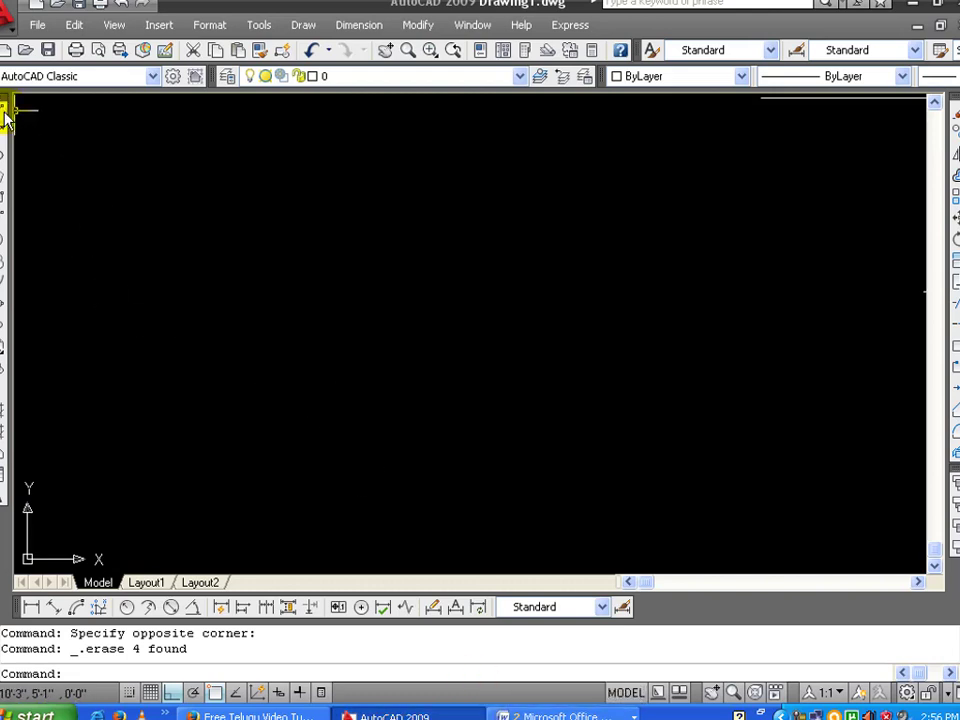
{"action": "left_click", "coordinate": [5, 110]}
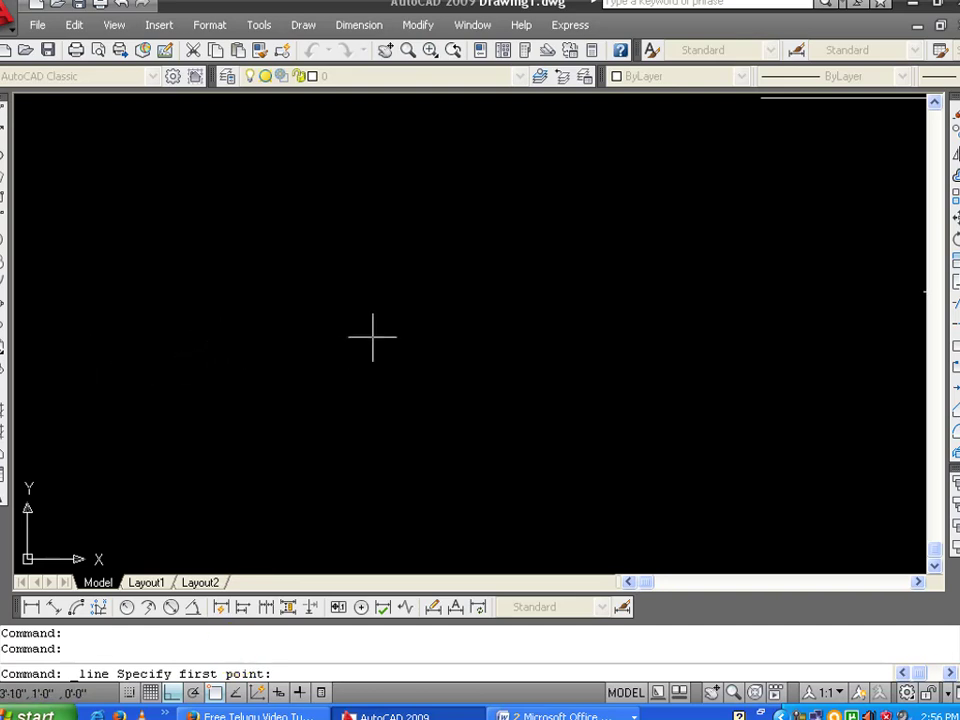
{"action": "left_click", "coordinate": [4, 108]}
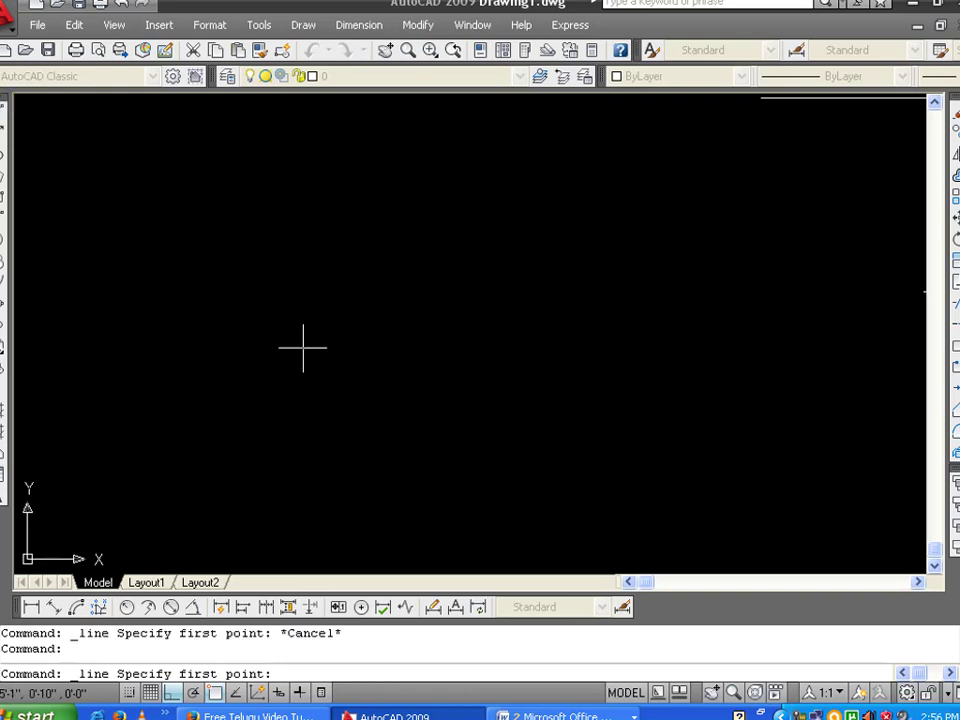
{"action": "left_click", "coordinate": [280, 320]}
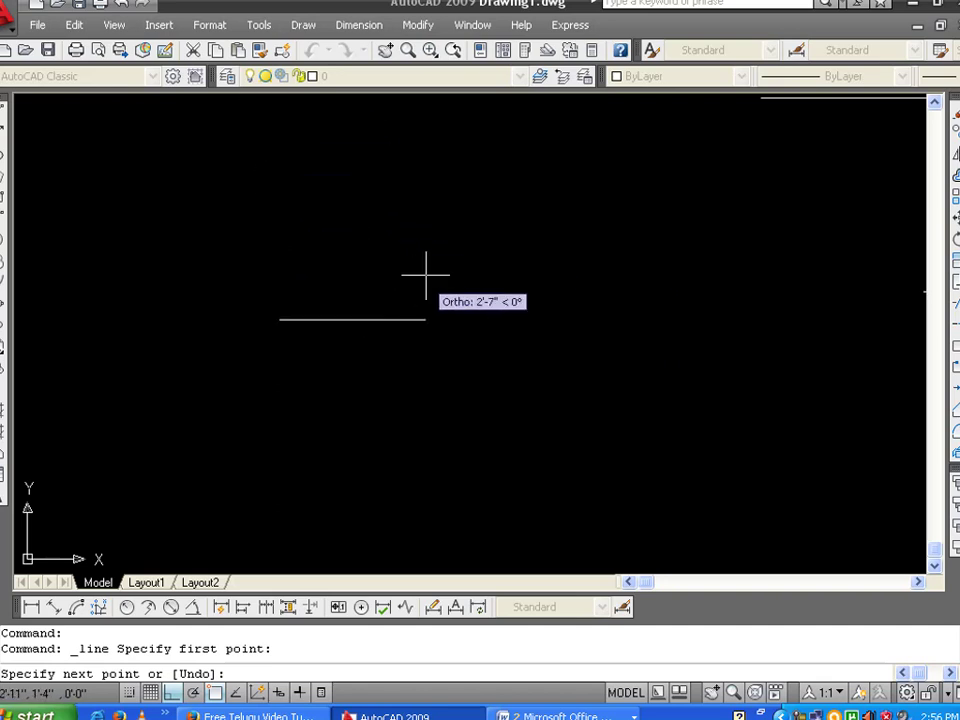
Enter @5',0, @0,5', @-5',0 and @0,-5' to draw the square's four 5' sides
{"action": "type", "text": "@"}
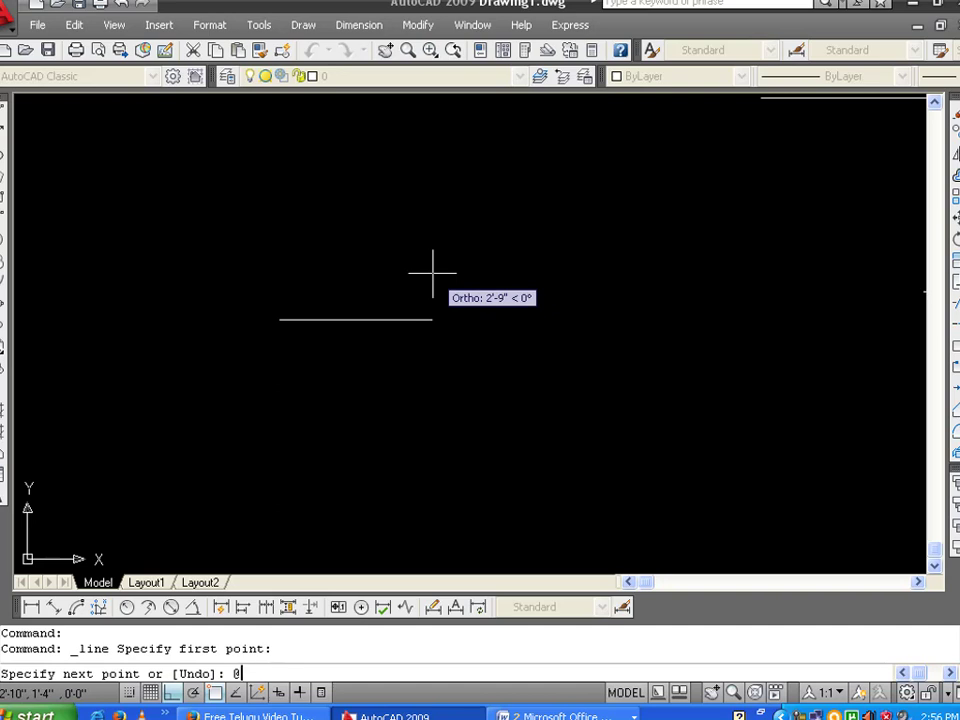
{"action": "type", "text": "5'"}
{"action": "type", "text": ",0"}
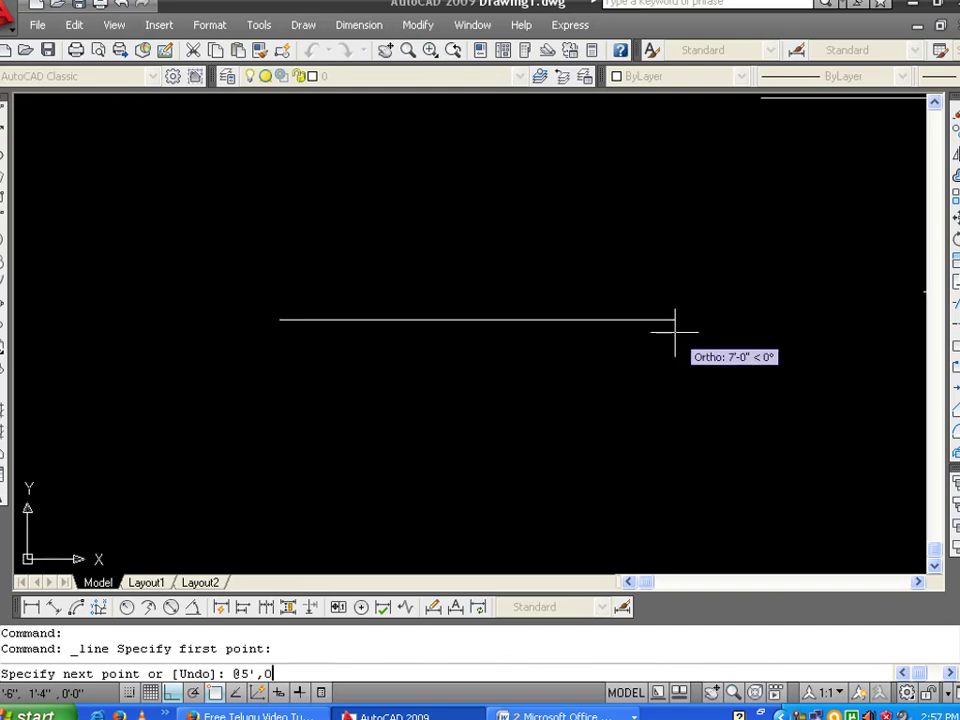
{"action": "key", "text": "Return"}
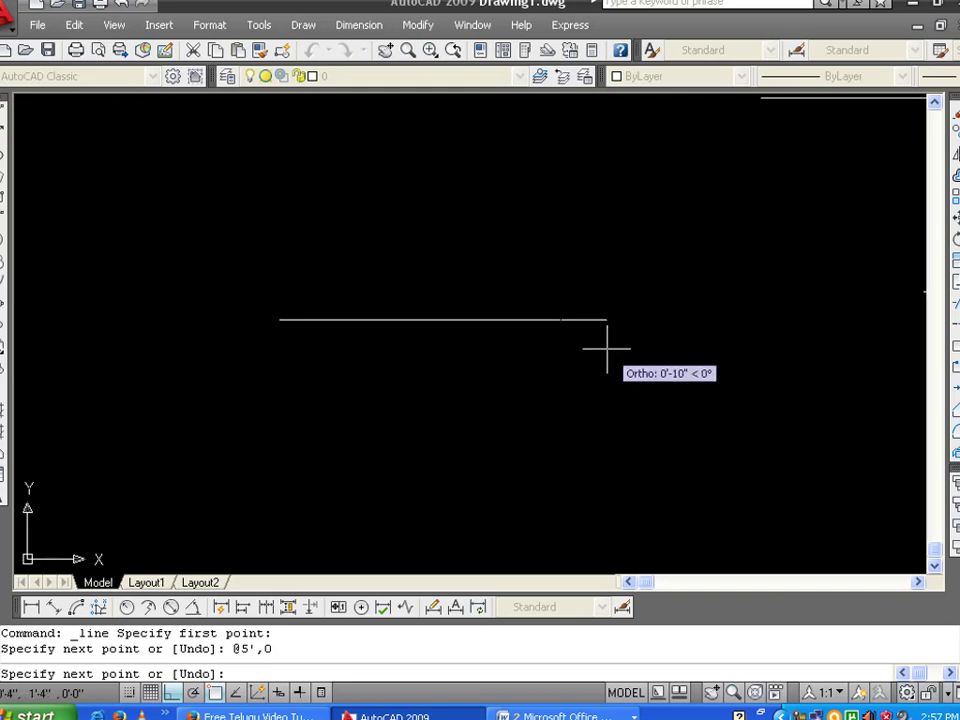
{"action": "type", "text": "@"}
{"action": "type", "text": "0"}
{"action": "type", "text": ",m"}
{"action": "key", "text": "Return"}
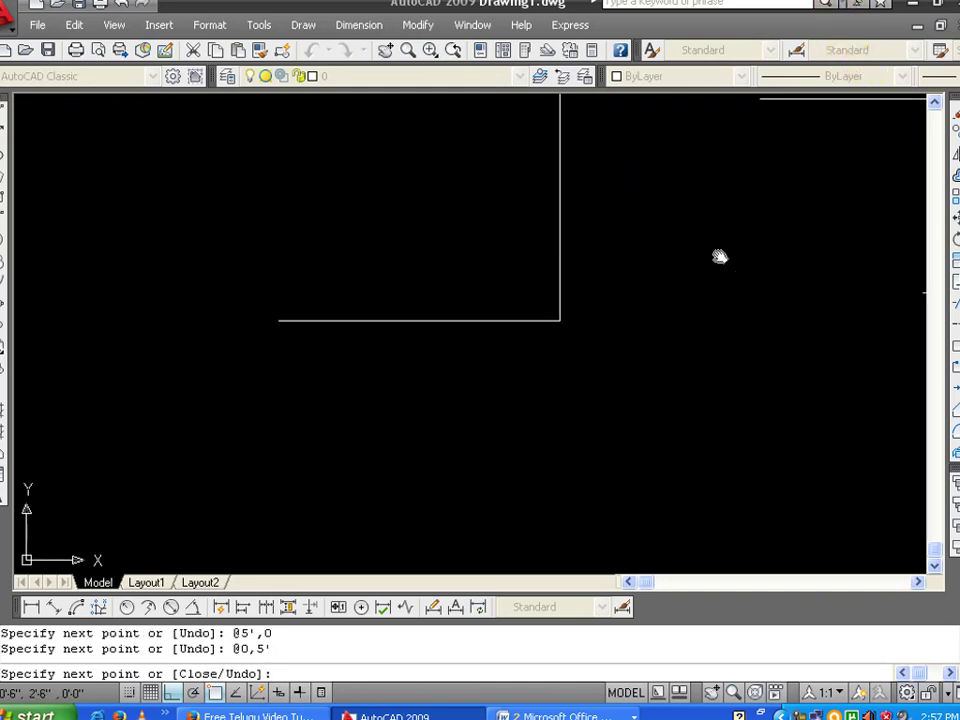
{"action": "middle_click_drag", "start_coordinate": [720, 257], "coordinate": [718, 503]}
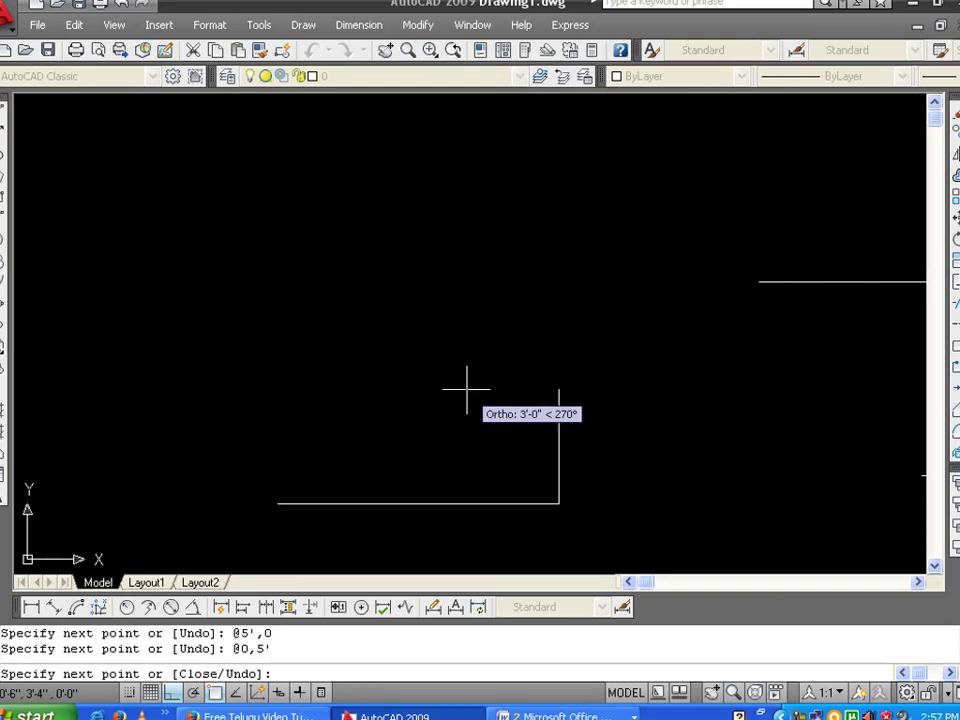
{"action": "type", "text": "@"}
{"action": "type", "text": "-"}
{"action": "type", "text": "5"}
{"action": "type", "text": "'"}
{"action": "type", "text": ",0"}
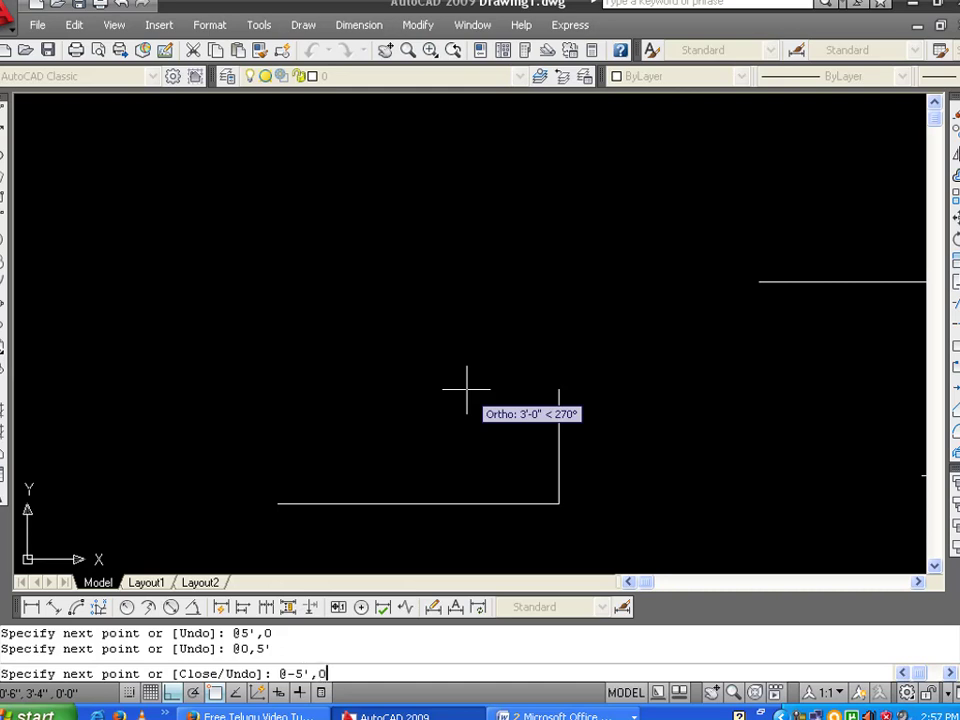
{"action": "key", "text": "Return"}
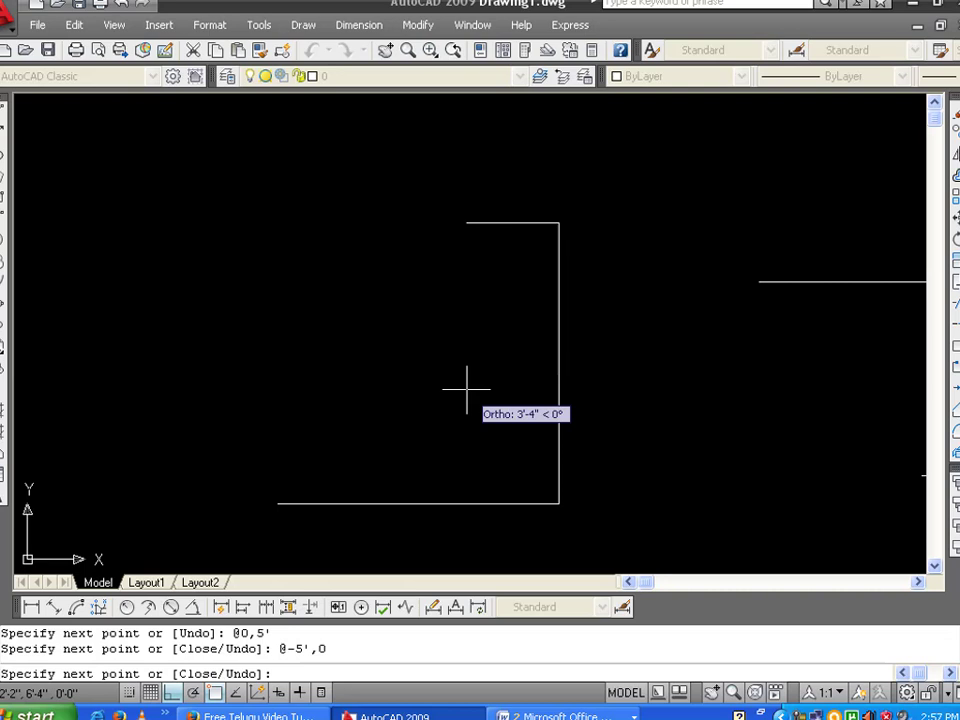
{"action": "type", "text": "@"}
{"action": "type", "text": "0,-"}
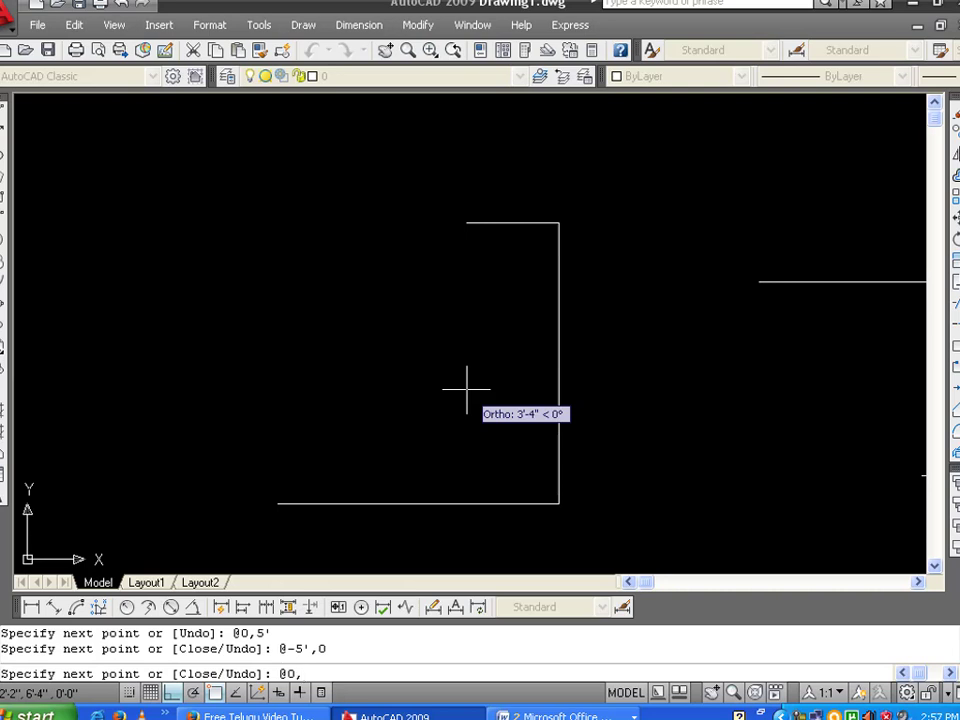
{"action": "type", "text": "5"}
{"action": "type", "text": "'"}
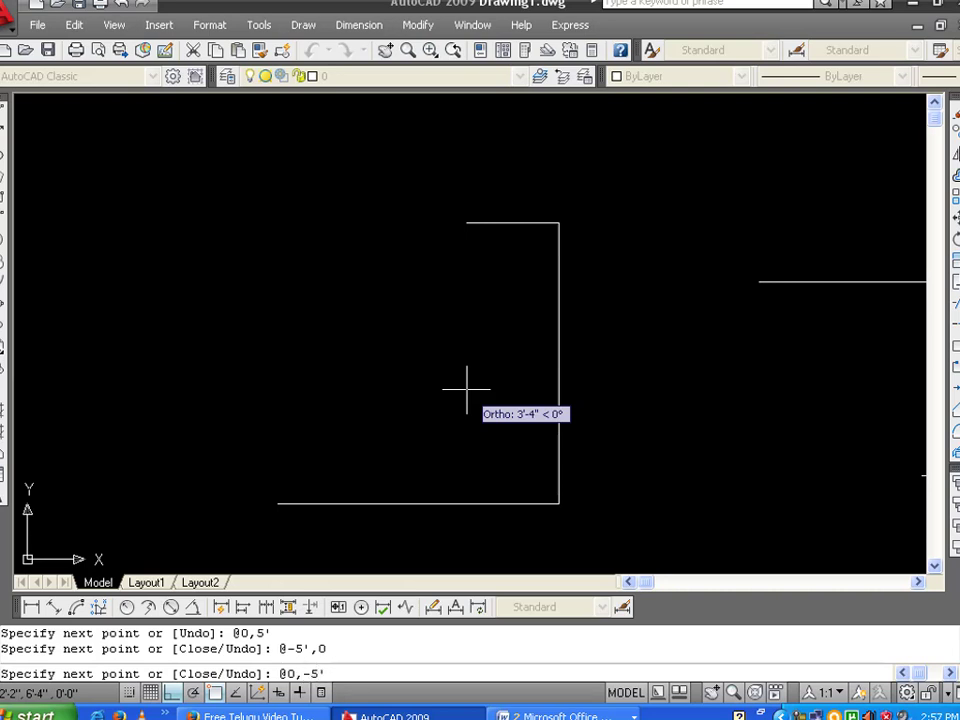
{"action": "key", "text": "Return"}
{"action": "key", "text": "Return"}
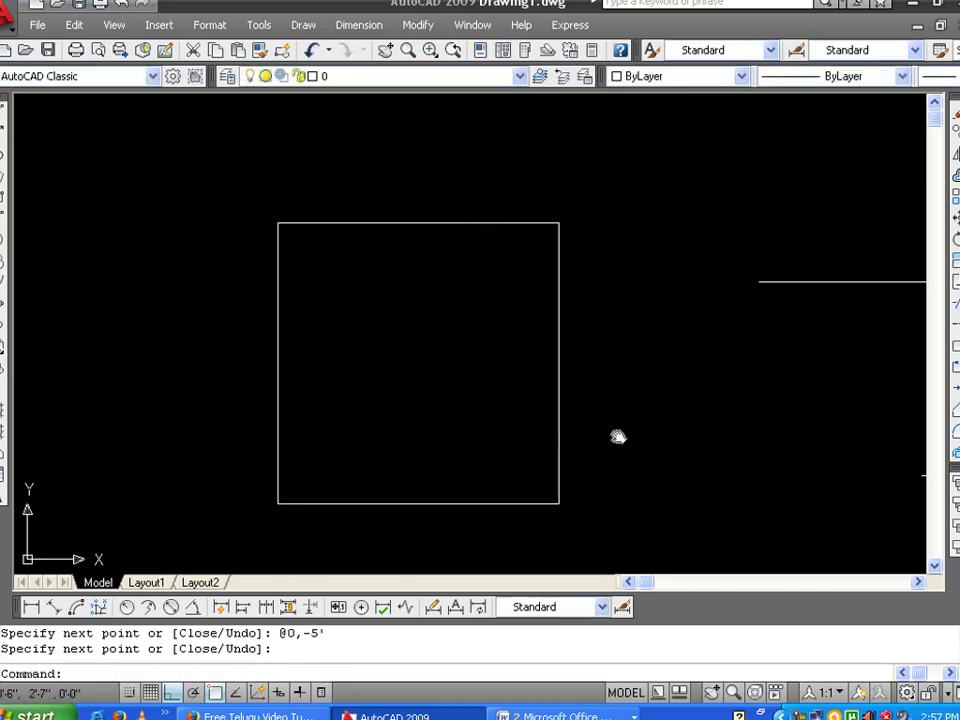
{"action": "mouse_move", "coordinate": [617, 437]}
{"action": "middle_mouse_down"}
{"action": "mouse_move", "coordinate": [555, 304]}
{"action": "mouse_move", "coordinate": [598, 358]}
{"action": "middle_mouse_up"}
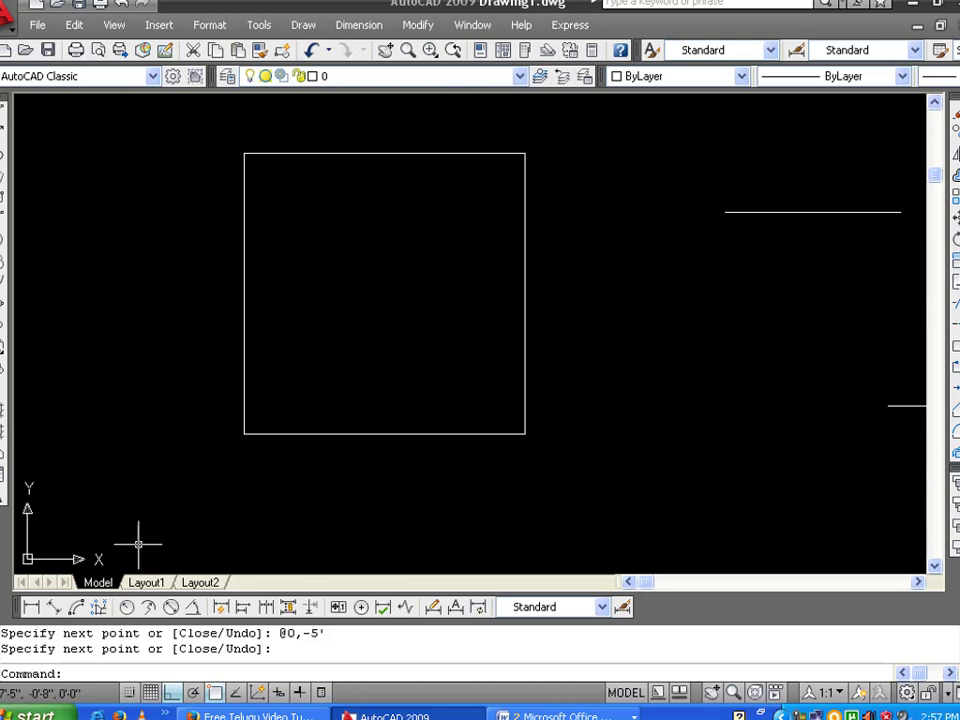
Add 5' linear dimensions below the bottom edge and right of the right edge
{"action": "left_click", "coordinate": [39, 613]}
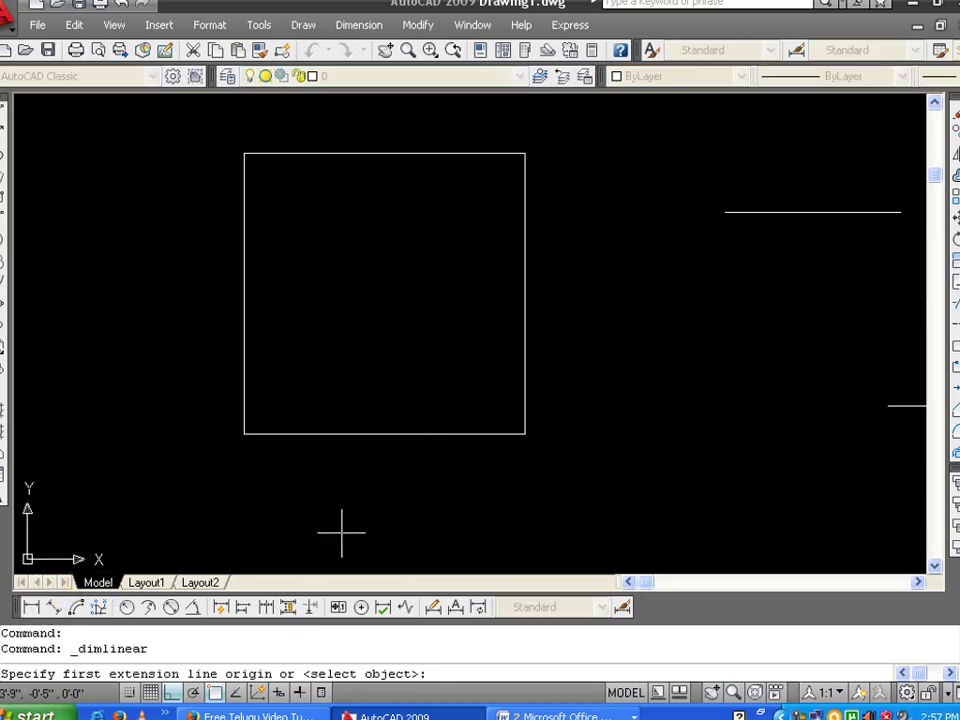
{"action": "key", "text": "Return"}
{"action": "left_click", "coordinate": [352, 433]}
{"action": "left_click", "coordinate": [360, 493]}
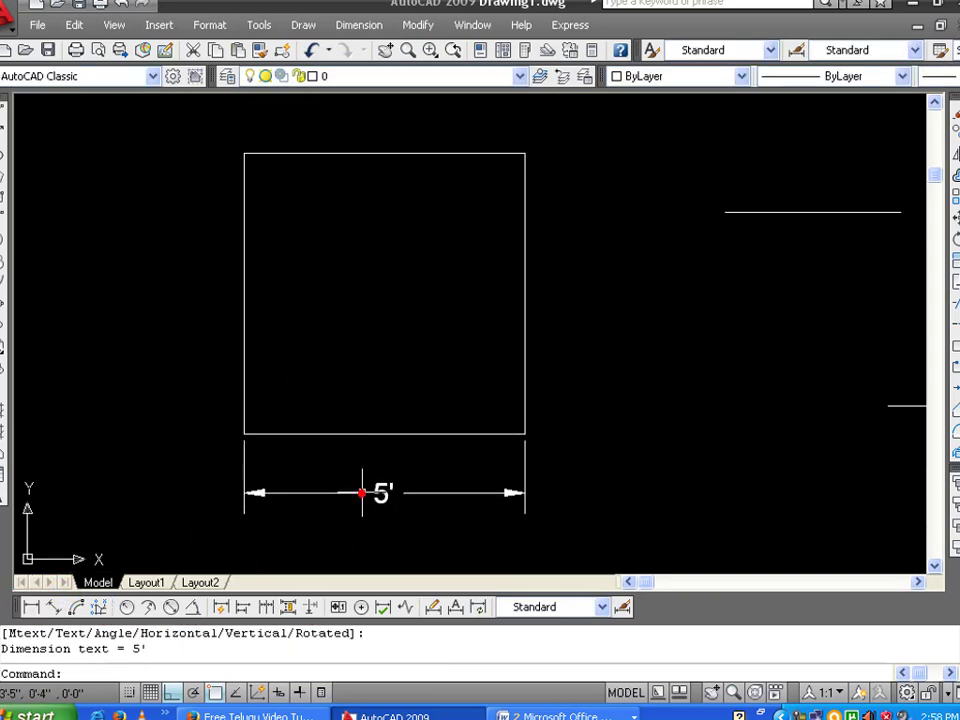
{"action": "key", "text": "Return"}
Add 5' linear dimensions above the top edge and left of the left edge
{"action": "key", "text": "Return"}
{"action": "left_click", "coordinate": [529, 317]}
{"action": "left_click", "coordinate": [557, 302]}
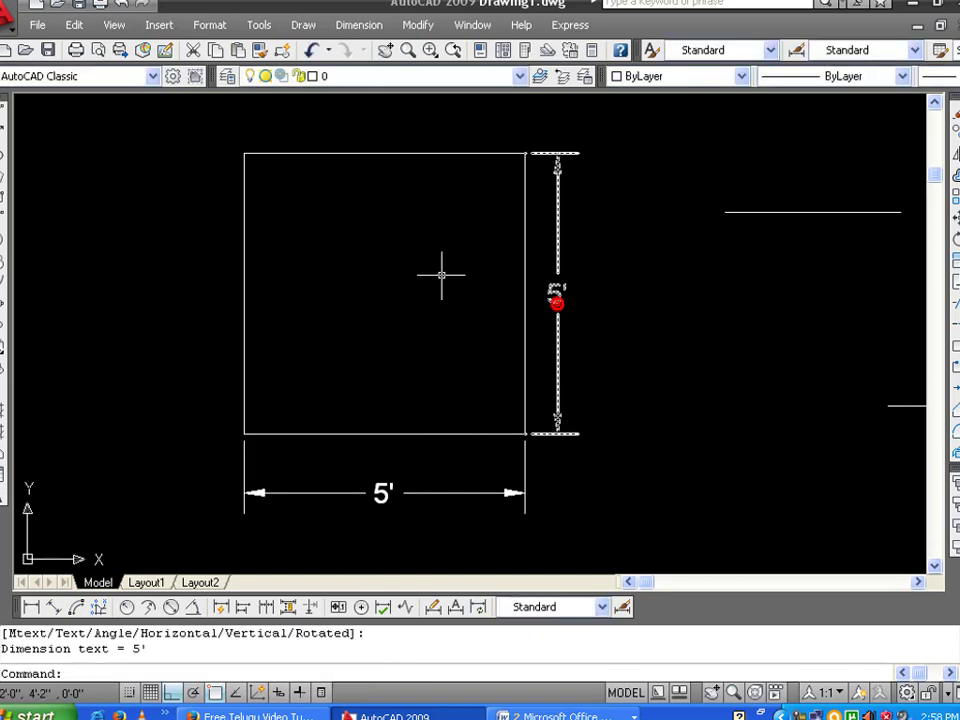
{"action": "key", "text": "Return"}
{"action": "key", "text": "Return"}
{"action": "left_click", "coordinate": [381, 153]}
{"action": "left_click", "coordinate": [390, 127]}
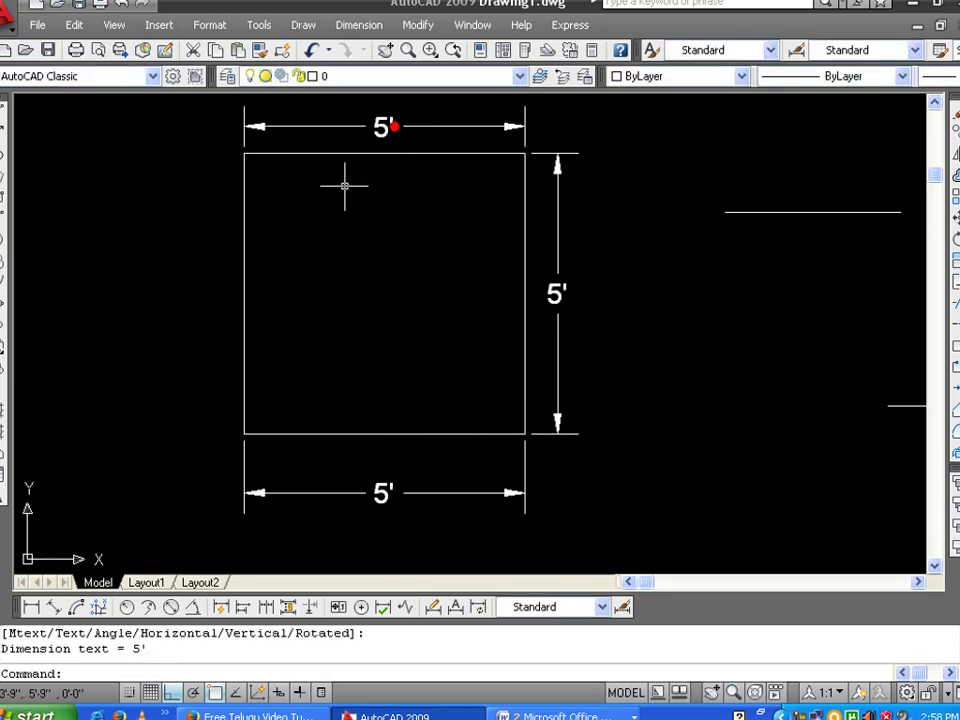
{"action": "key", "text": "Return"}
{"action": "key", "text": "Return"}
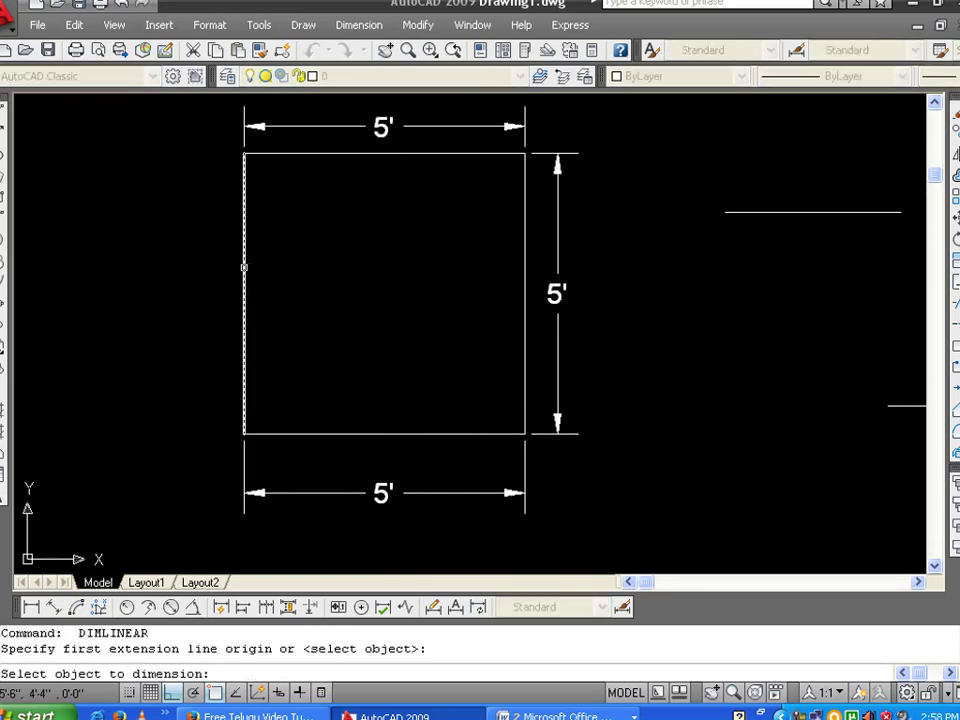
{"action": "left_click", "coordinate": [244, 267]}
{"action": "left_click", "coordinate": [180, 268]}
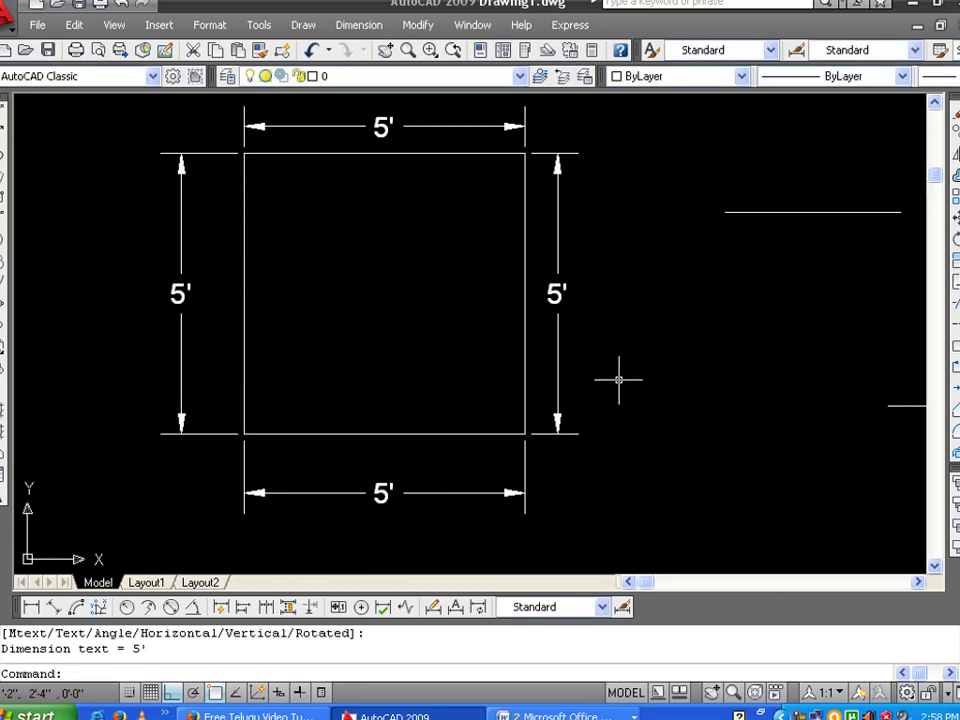
{"action": "middle_click_drag", "start_coordinate": [690, 367], "coordinate": [679, 380]}
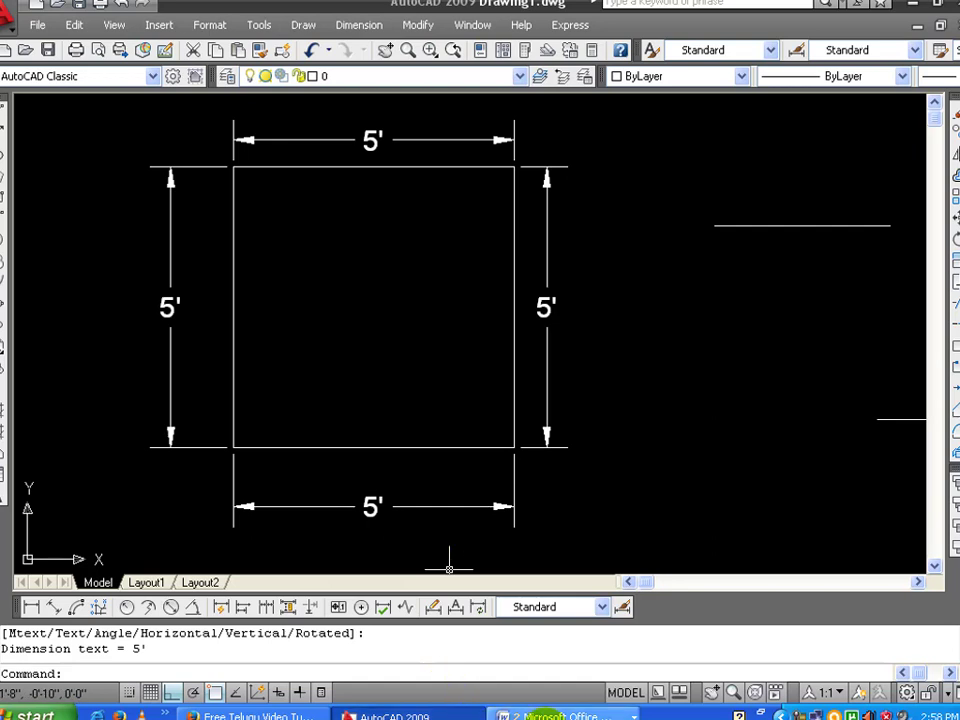
Show the taskbar list of open Word documents, Document1 and Document2
{"action": "left_click", "coordinate": [556, 716]}
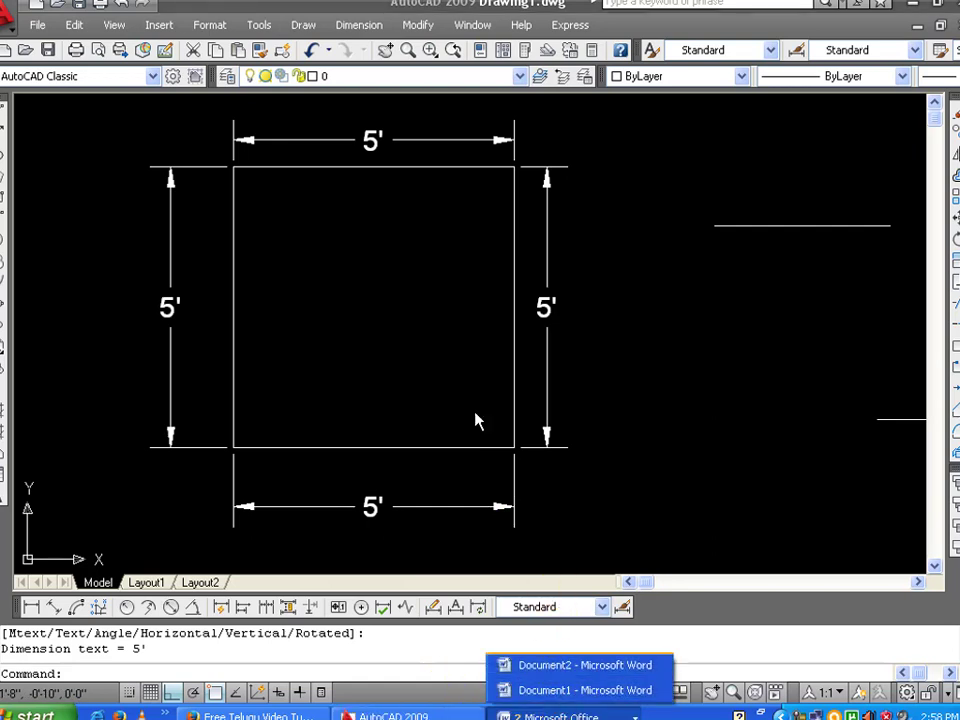